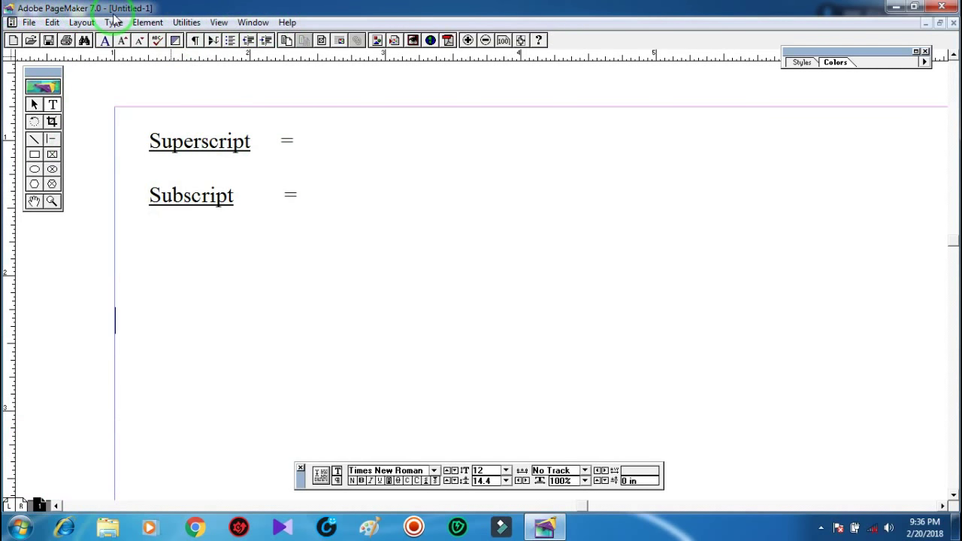
# Place the cursor after 'Superscript =' to start the x2 + y expression
pyautogui.click(318, 138)
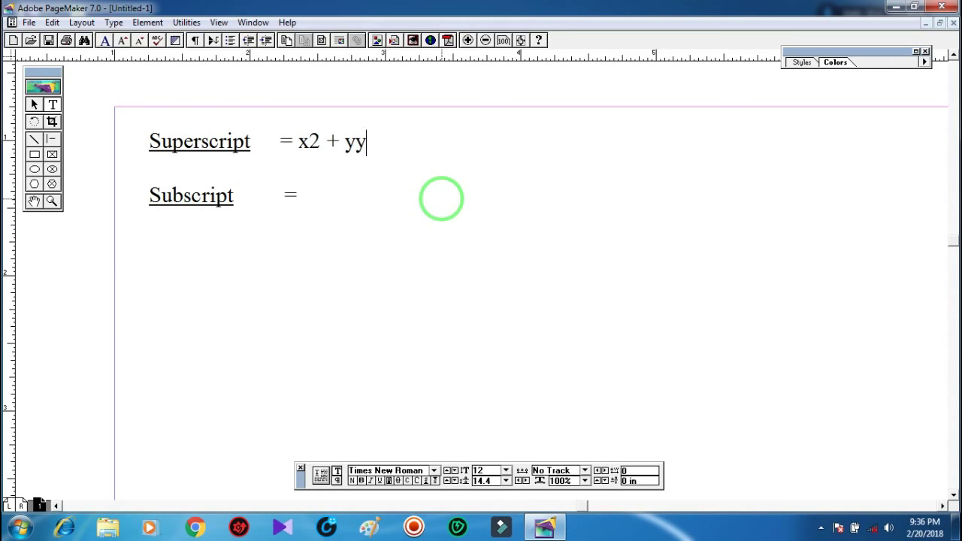
# Add the 2 after y and superscript both 2s so the line reads x² + y²
pyautogui.write('2')
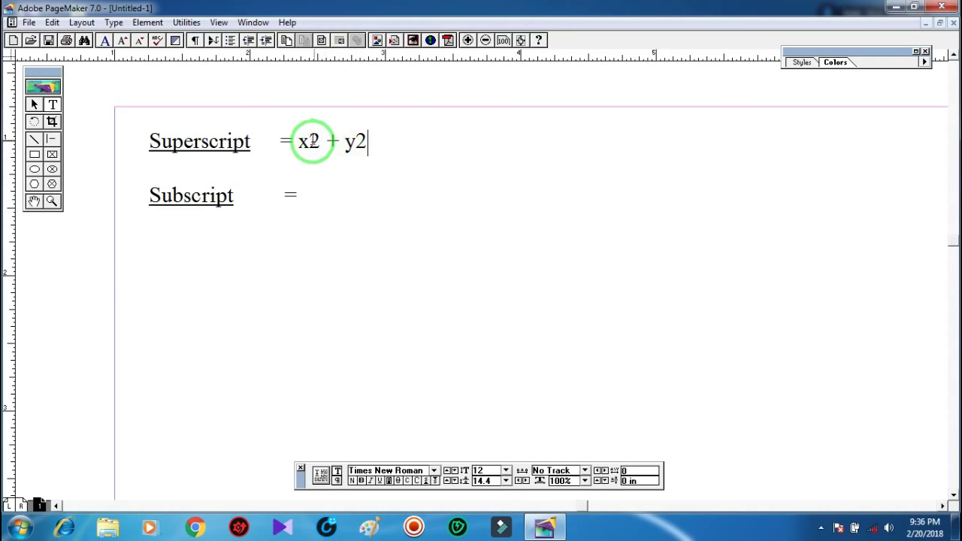
pyautogui.moveTo(308, 141); pyautogui.dragTo(320, 144)
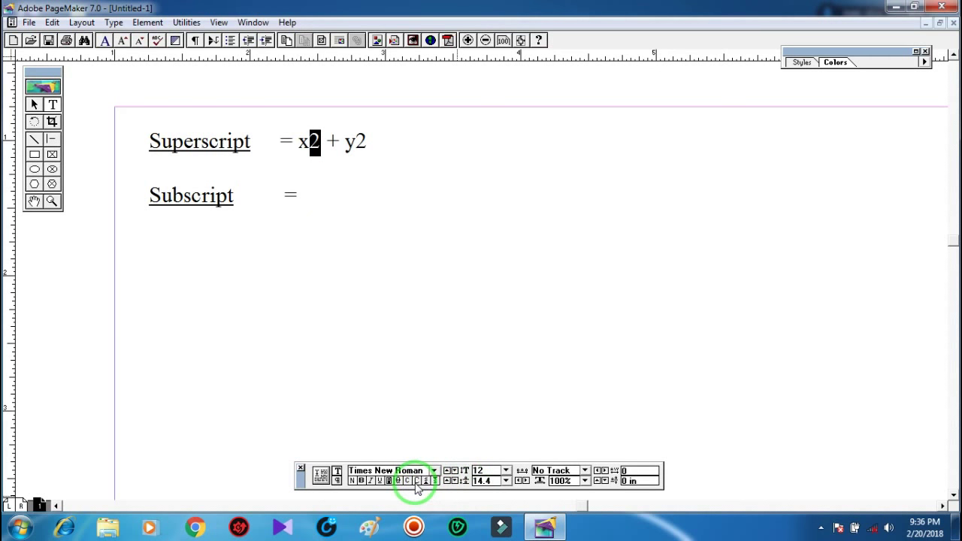
pyautogui.moveTo(300, 478); pyautogui.dragTo(291, 323)
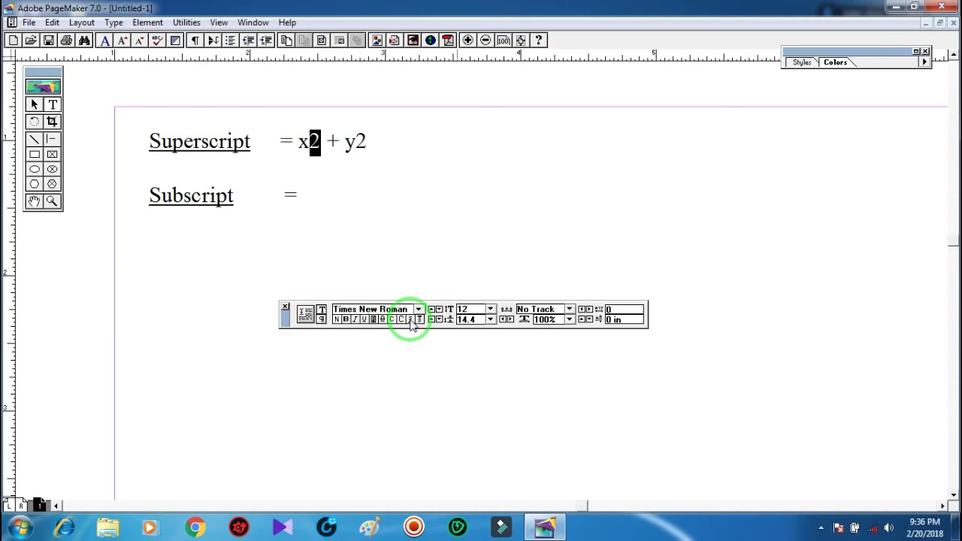
pyautogui.click(411, 323)
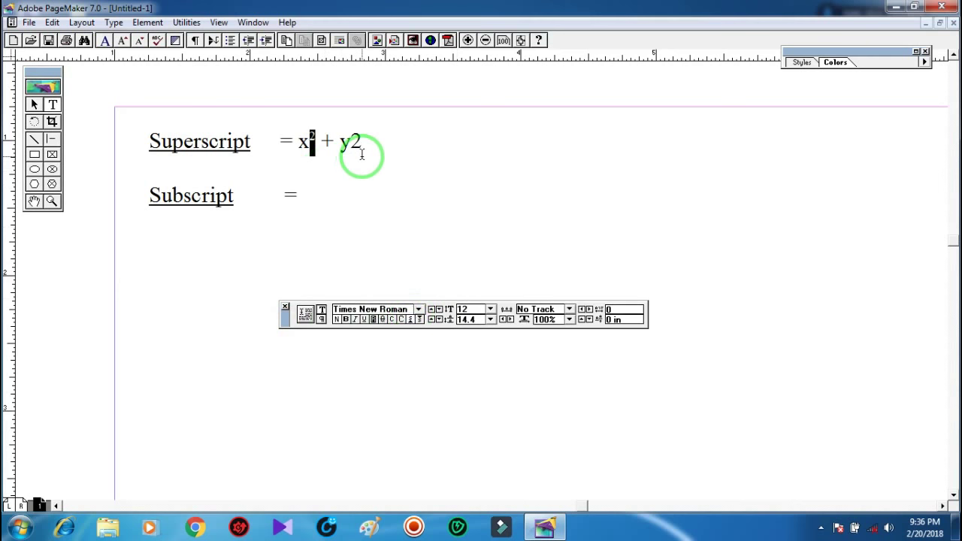
pyautogui.moveTo(363, 143); pyautogui.dragTo(350, 142)
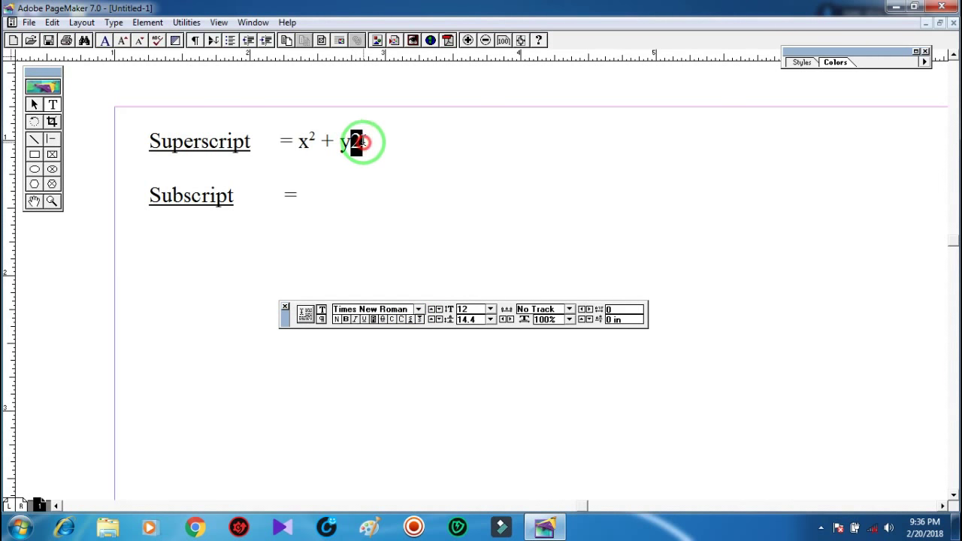
pyautogui.click(412, 320)
pyautogui.click(381, 183)
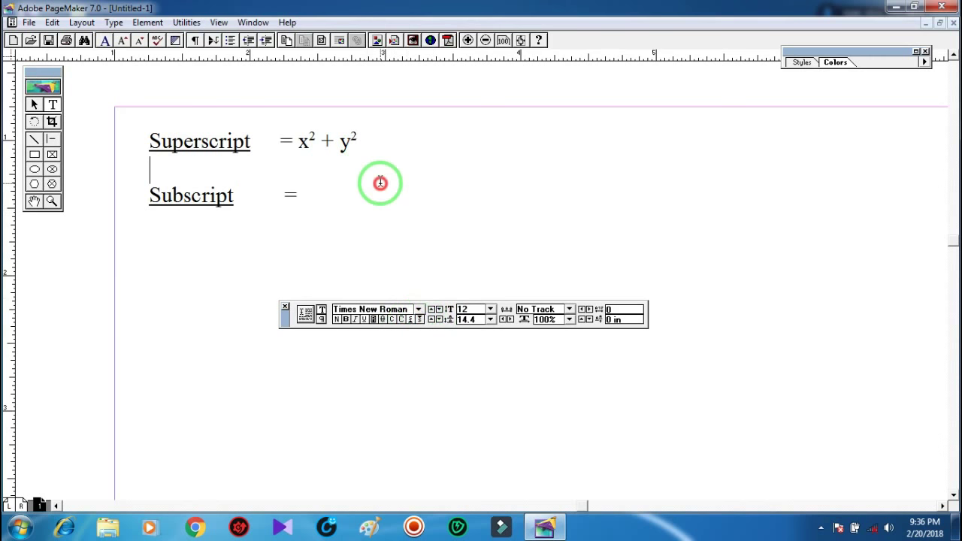
# Write (a-b)2 = a2 + b2 - 2ab after 'Subscript =' and superscript its three 2s
pyautogui.click(313, 191)
pyautogui.write('(a-b')
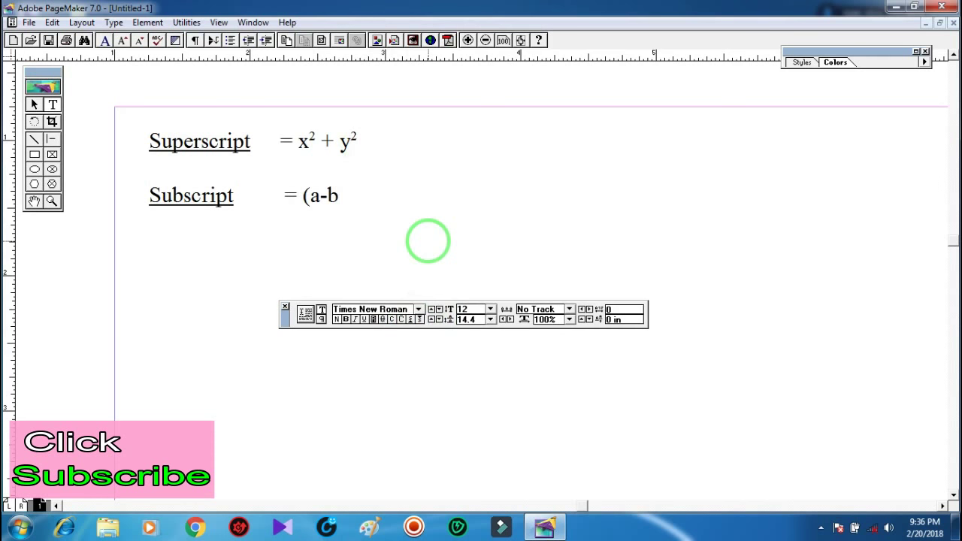
pyautogui.write('2 = a2 + b2 - 2ab')
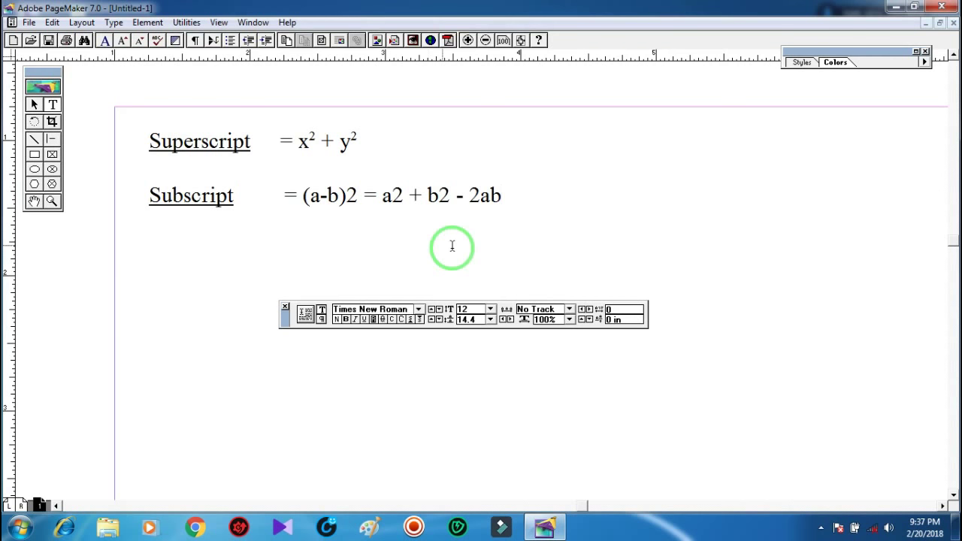
pyautogui.moveTo(348, 195); pyautogui.dragTo(360, 194)
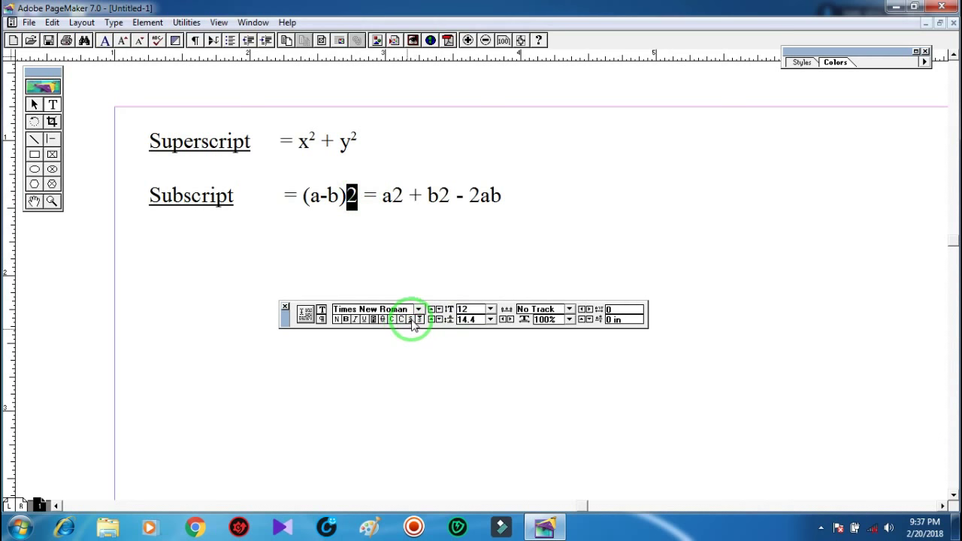
pyautogui.click(411, 320)
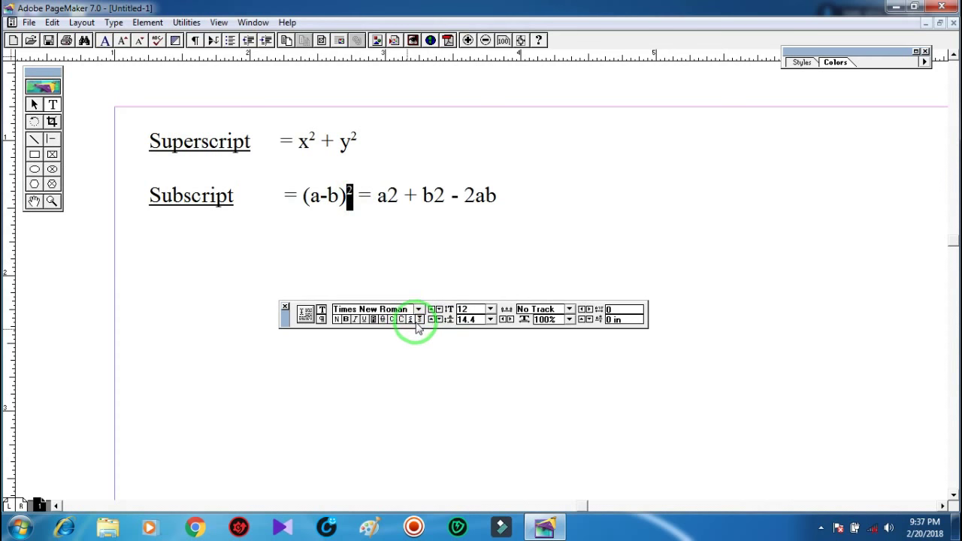
pyautogui.moveTo(386, 196); pyautogui.dragTo(439, 197)
pyautogui.click(411, 319)
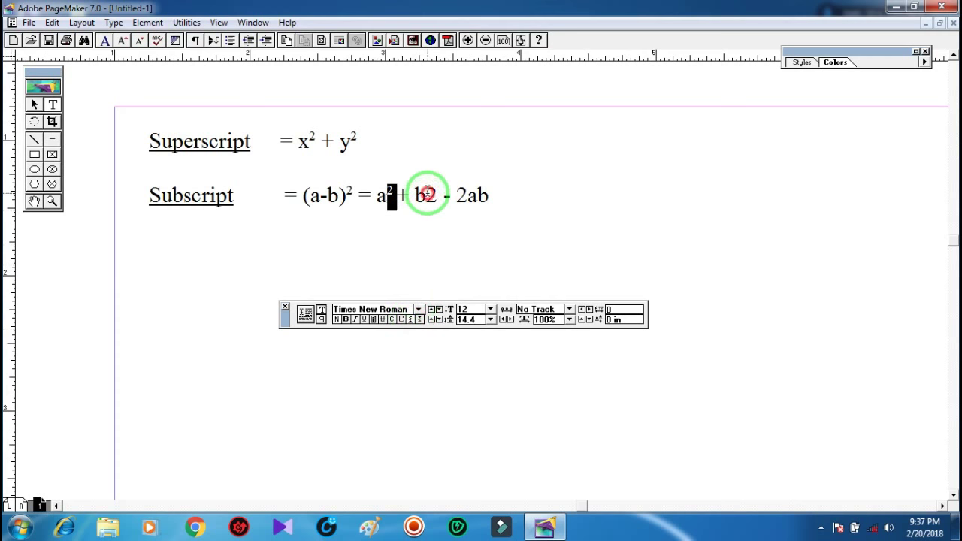
pyautogui.click(411, 319)
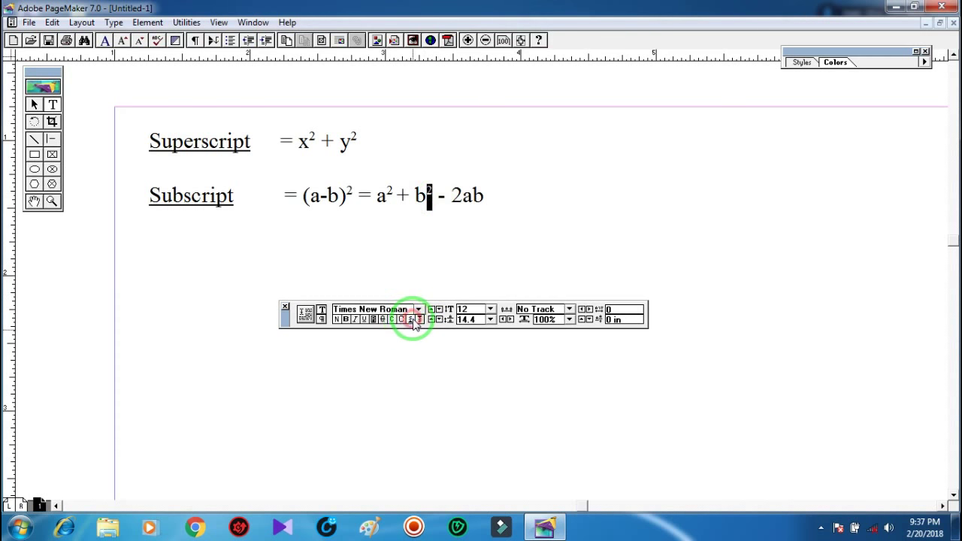
pyautogui.click(481, 241)
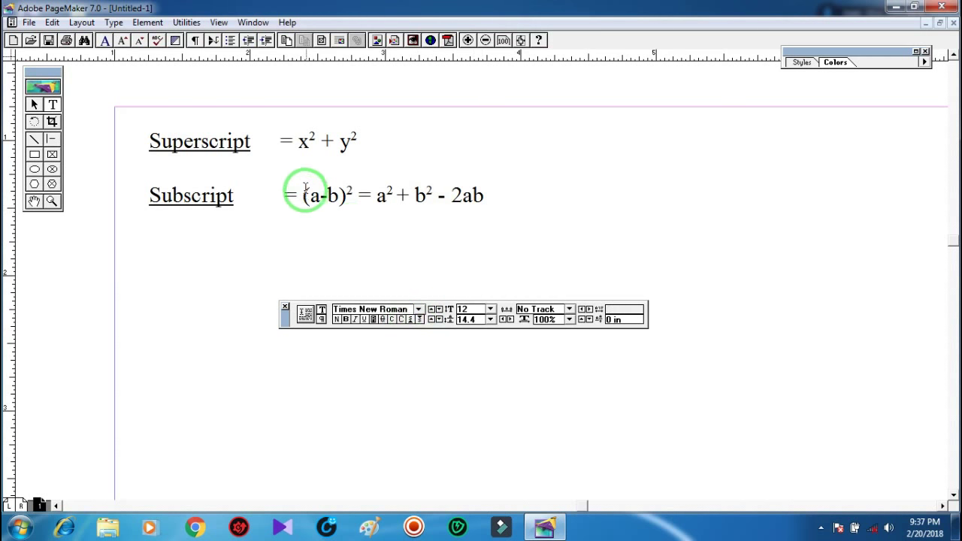
# Delete the Subscript line's (a-b)² expression, then add and remove test dashes after y²
pyautogui.moveTo(303, 195); pyautogui.dragTo(485, 194)
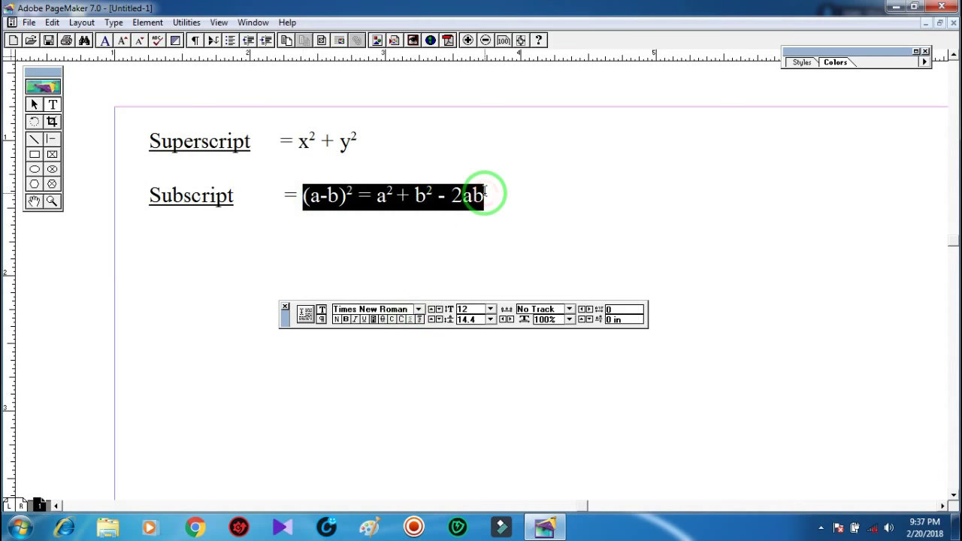
pyautogui.press('BackSpace')
pyautogui.click(369, 141)
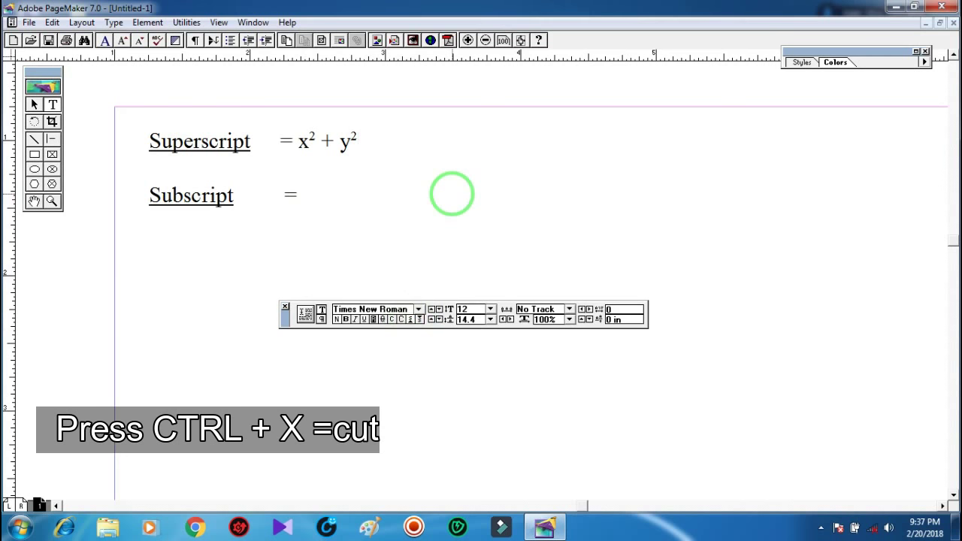
pyautogui.write('--')
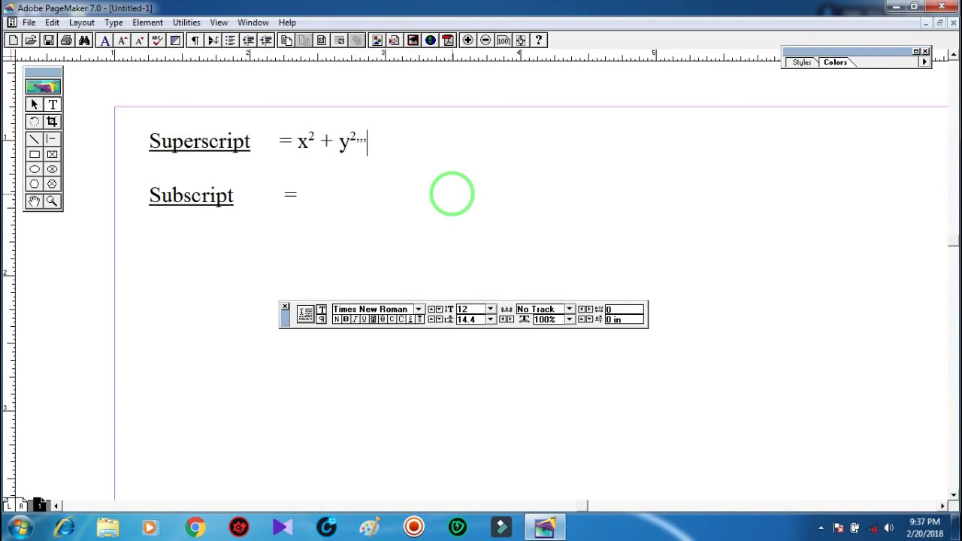
pyautogui.write('--')
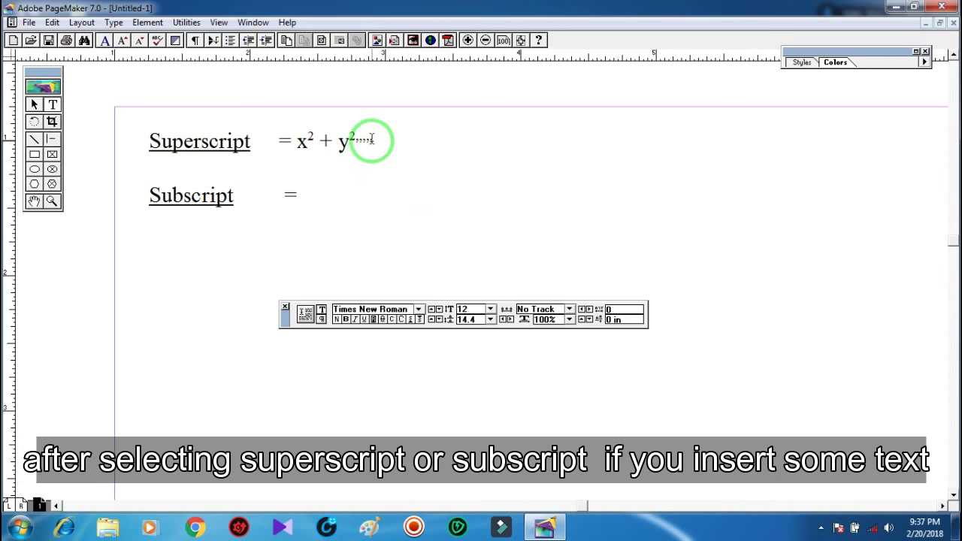
pyautogui.moveTo(369, 141)
pyautogui.mouseDown()
pyautogui.moveTo(354, 141)
pyautogui.moveTo(374, 141)
pyautogui.mouseUp()
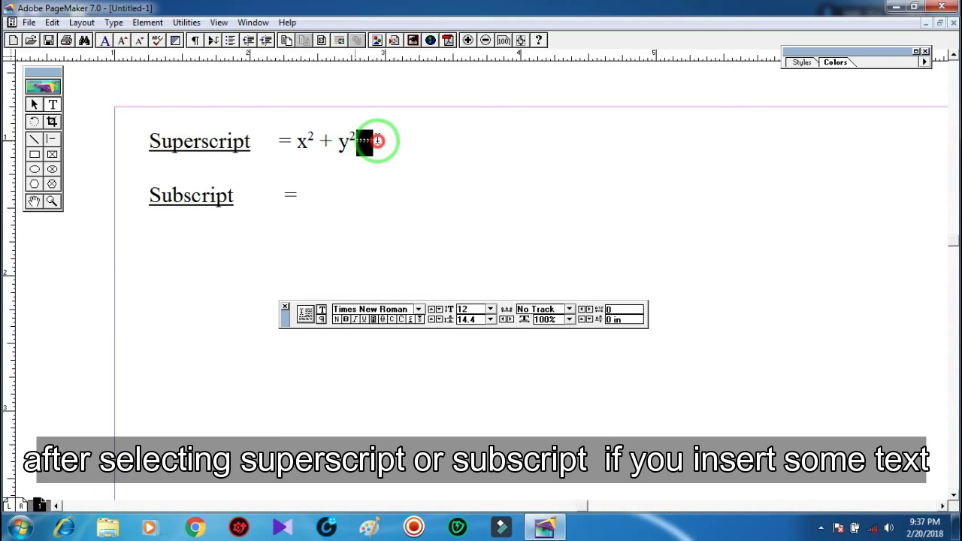
pyautogui.click(411, 319)
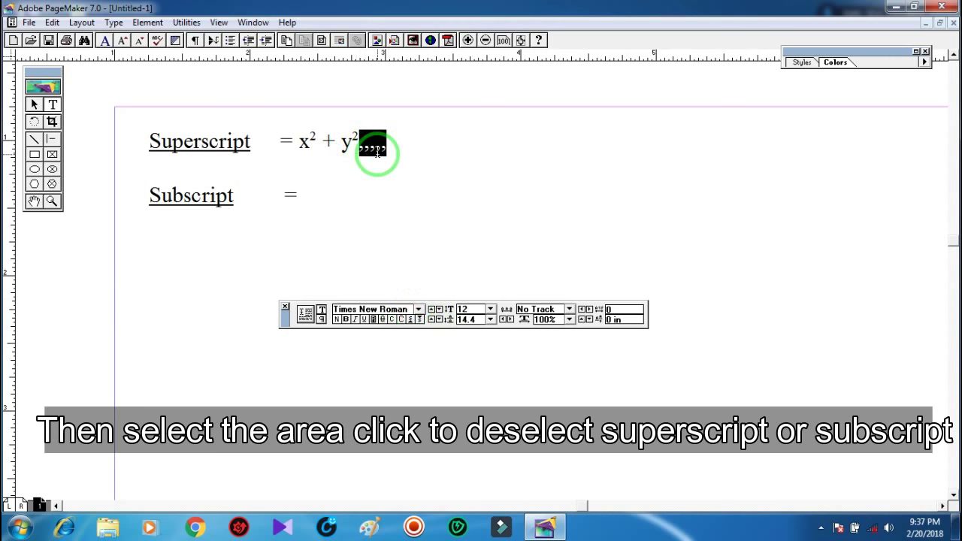
pyautogui.press('BackSpace')
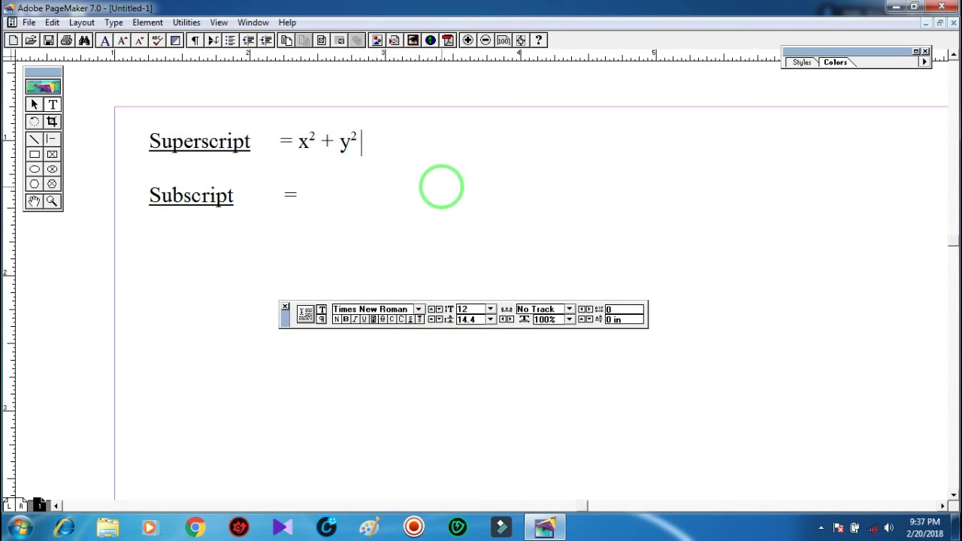
# Add (a-b)² = a² + b² - 2ab after y² and widen the text block so it fits
pyautogui.write('(a-b)² = a² + b² - 2ab')
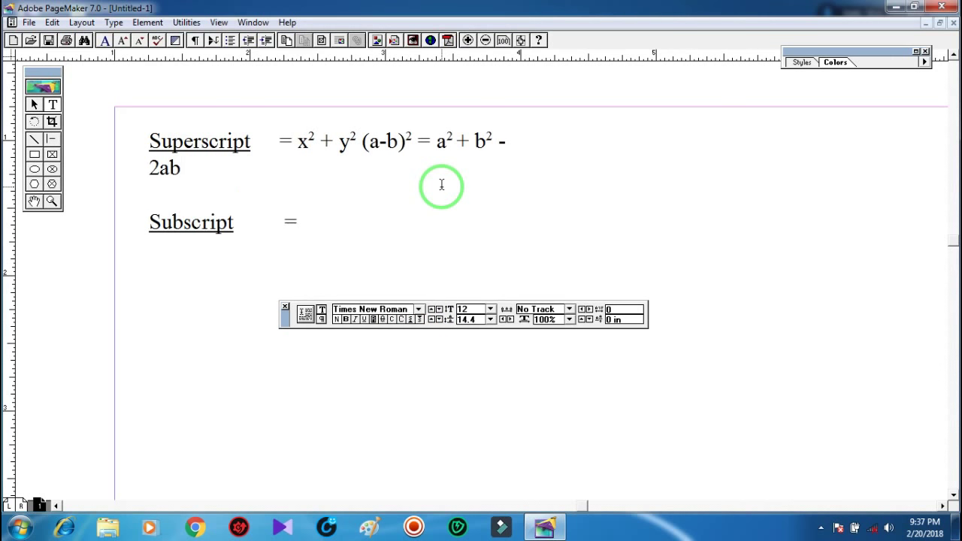
pyautogui.click(33, 104)
pyautogui.click(240, 142)
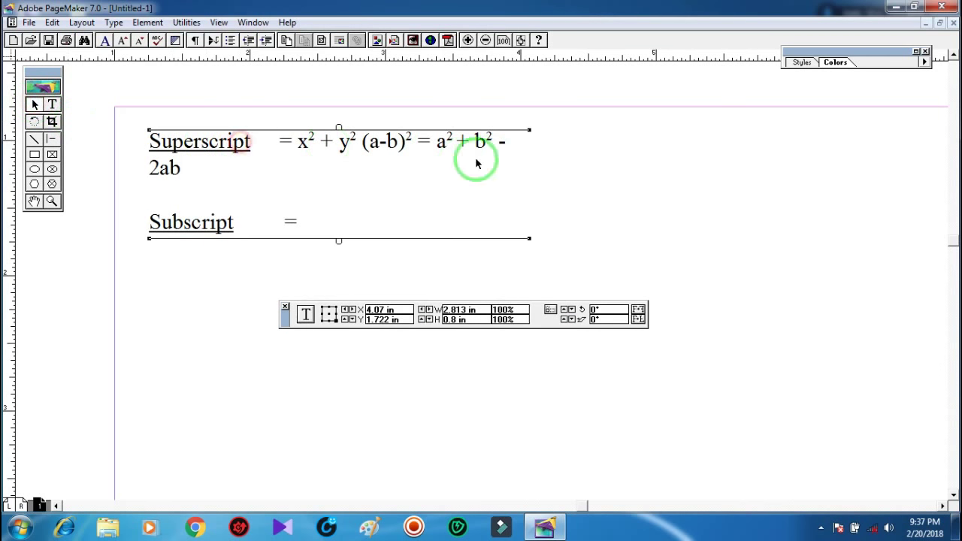
pyautogui.moveTo(531, 130); pyautogui.dragTo(679, 128)
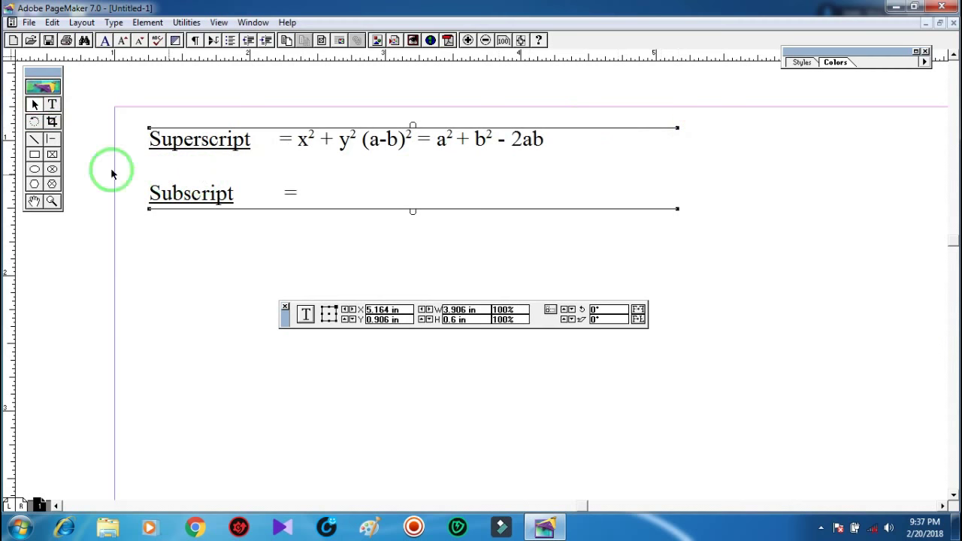
pyautogui.click(52, 105)
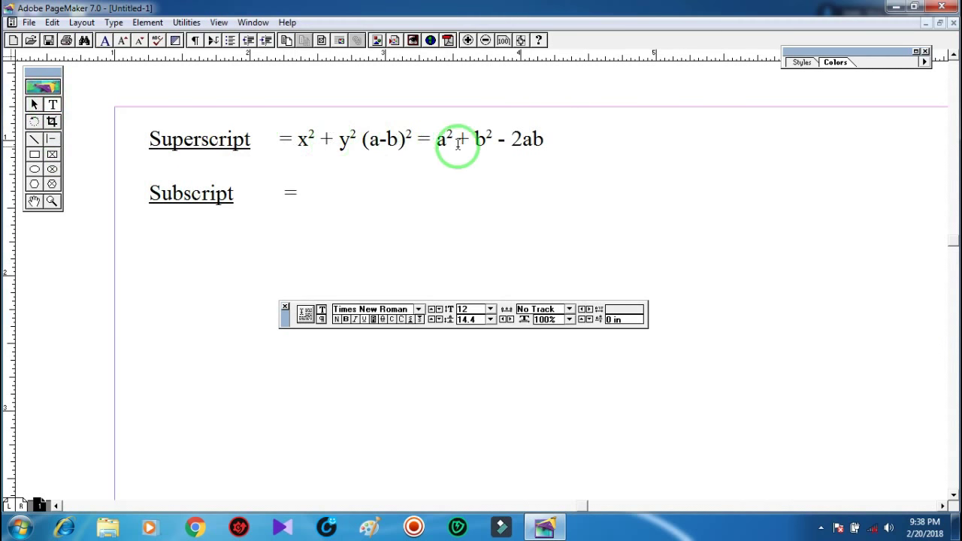
# Insert a '+' after y² and remove the extra space before (a-b)
pyautogui.click(359, 140)
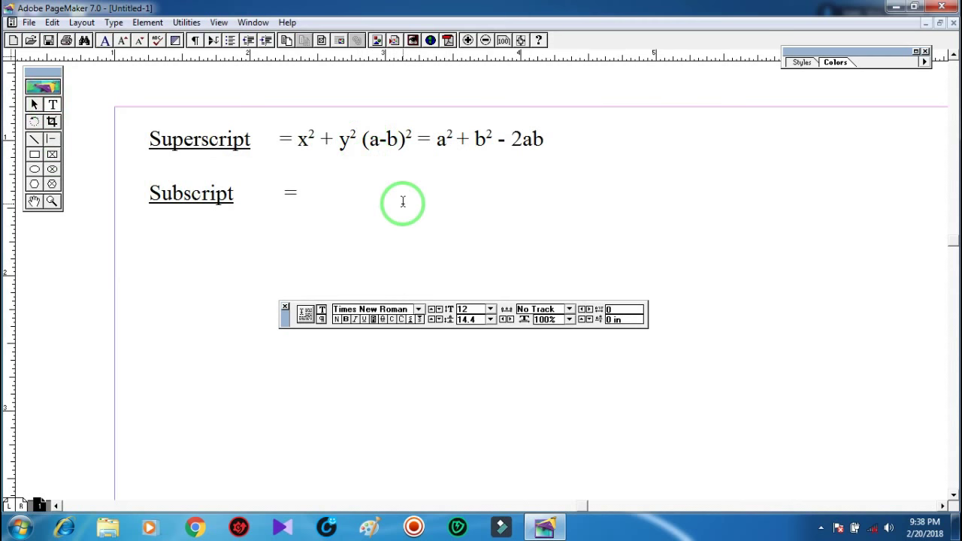
pyautogui.write('+')
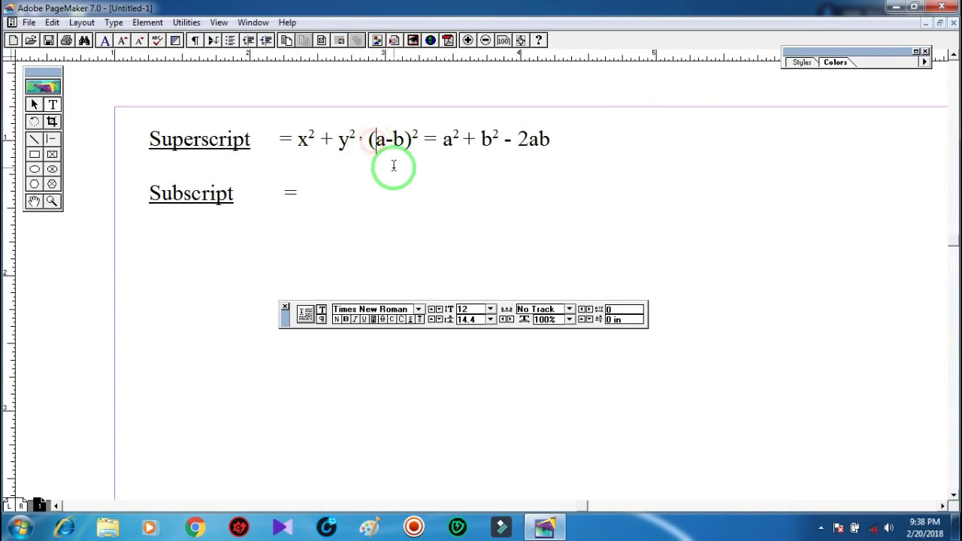
pyautogui.click(370, 141)
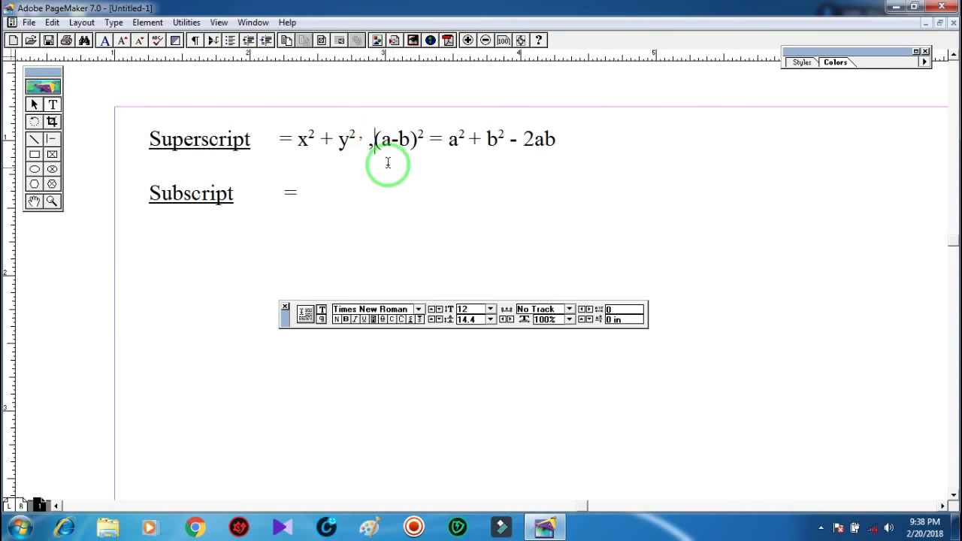
pyautogui.click(364, 140)
pyautogui.press('BackSpace')
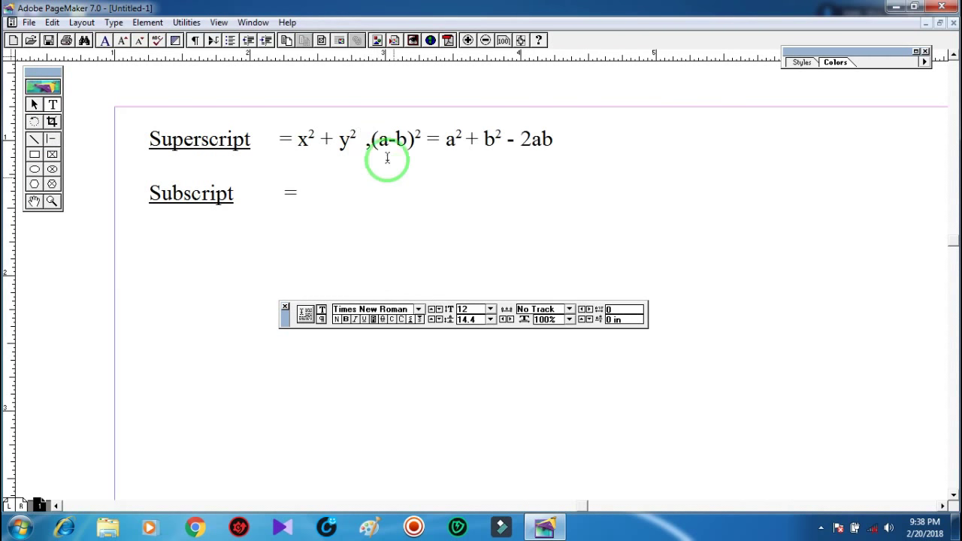
pyautogui.moveTo(361, 140); pyautogui.dragTo(352, 141)
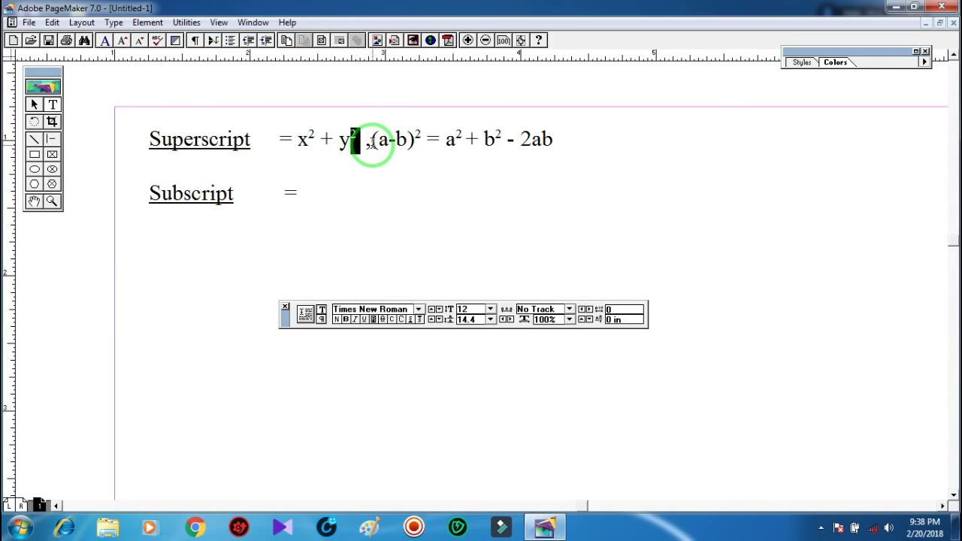
pyautogui.click(371, 141)
pyautogui.click(298, 193)
pyautogui.write('H2SO4')
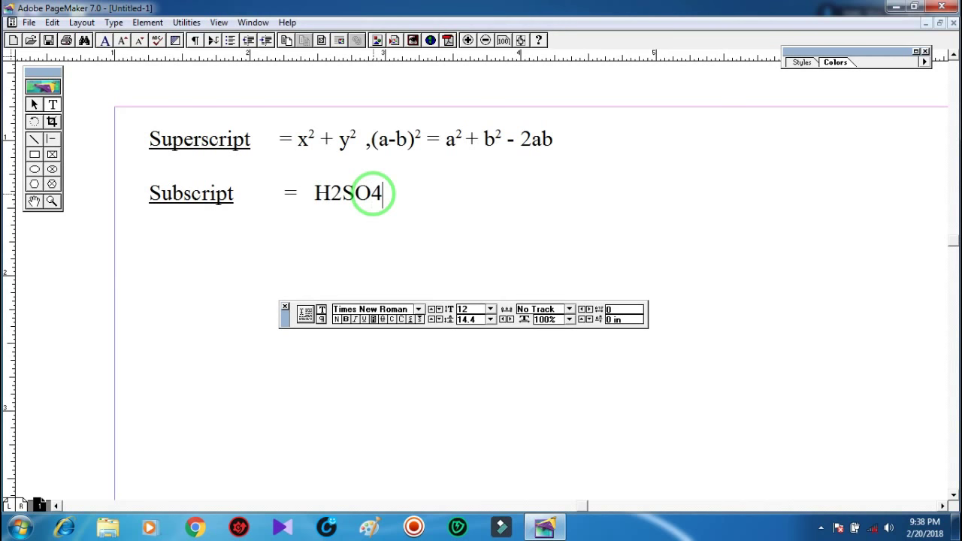
# Subscript the 2 and the 4 in H2SO4 to make H₂SO₄
pyautogui.moveTo(331, 194); pyautogui.dragTo(343, 194)
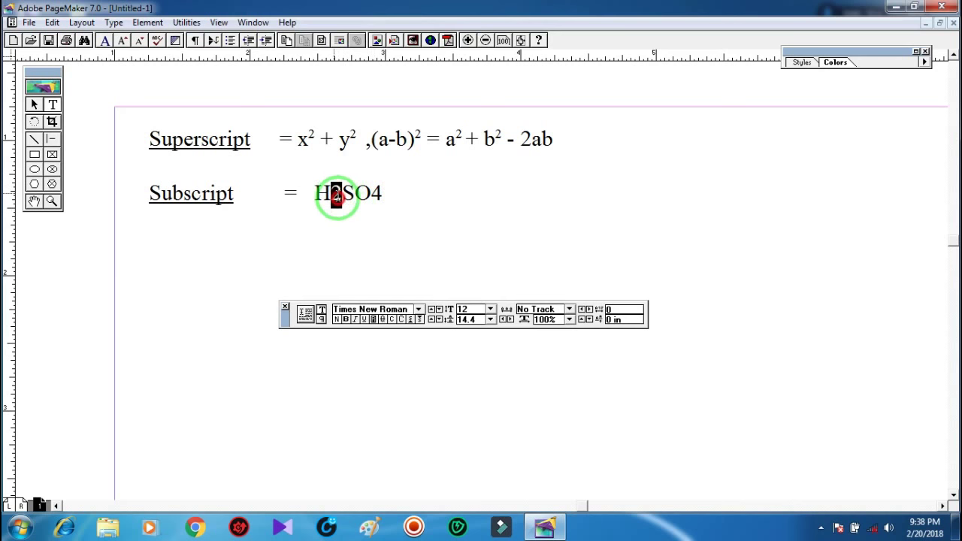
pyautogui.click(413, 320)
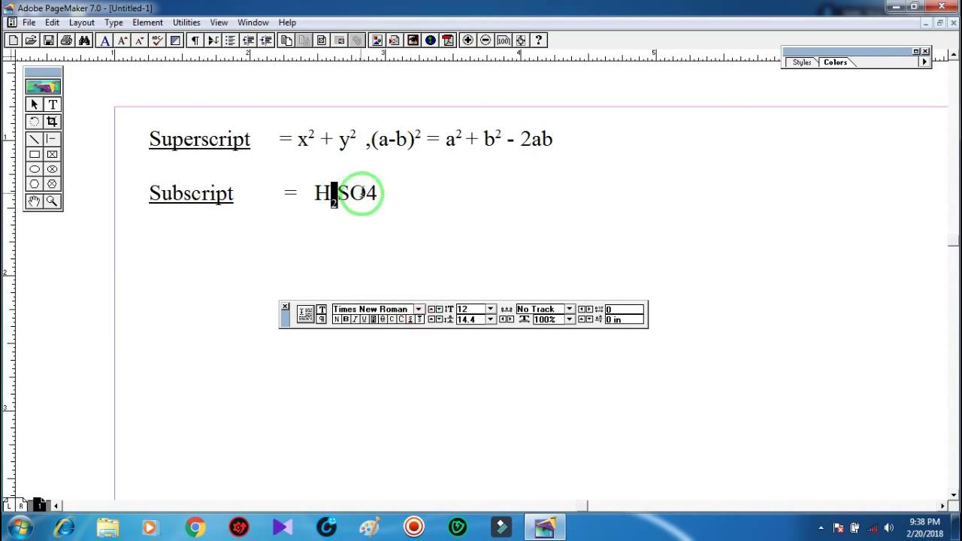
pyautogui.moveTo(365, 194); pyautogui.dragTo(380, 197)
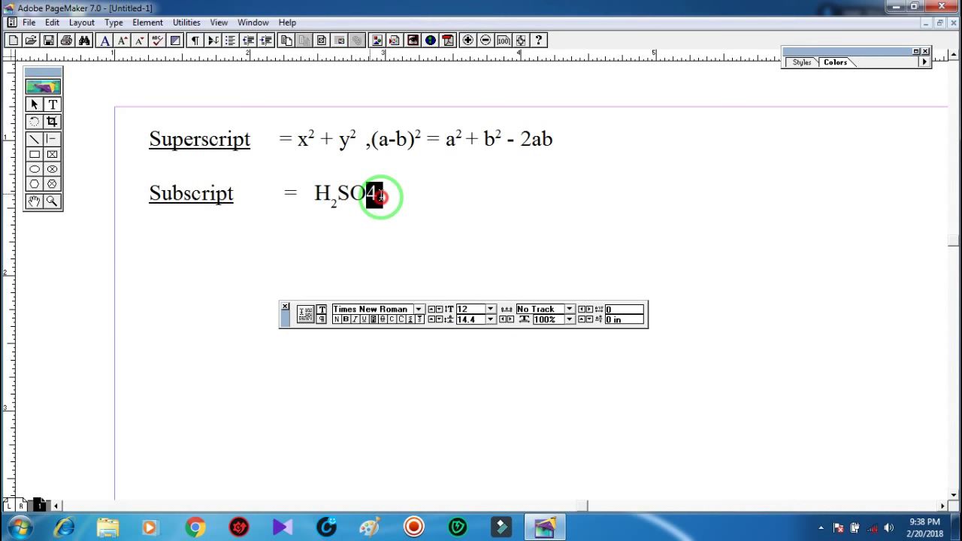
pyautogui.click(420, 320)
pyautogui.click(424, 232)
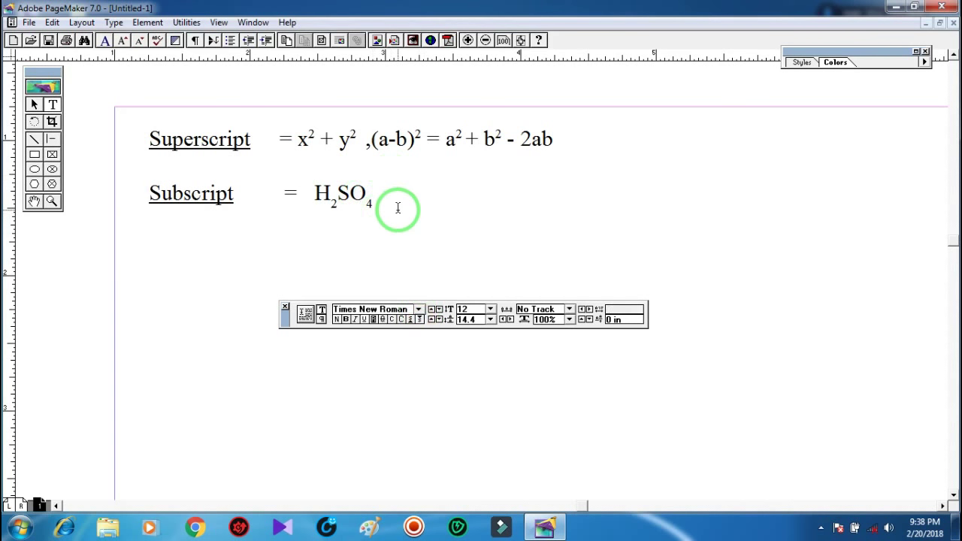
# Type test letters after H₂SO₄, reset them to normal size, then delete them all
pyautogui.click(398, 207)
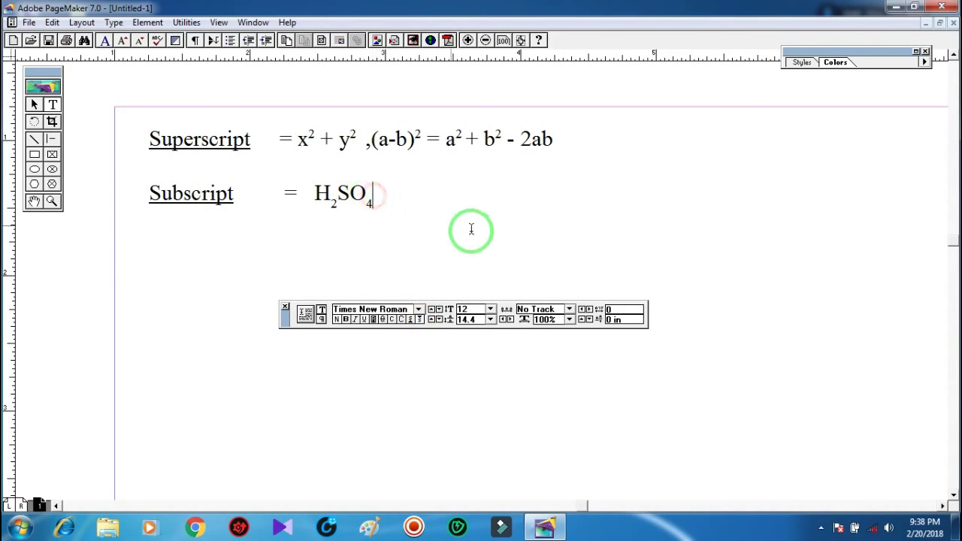
pyautogui.write('HGFHGHGHGF')
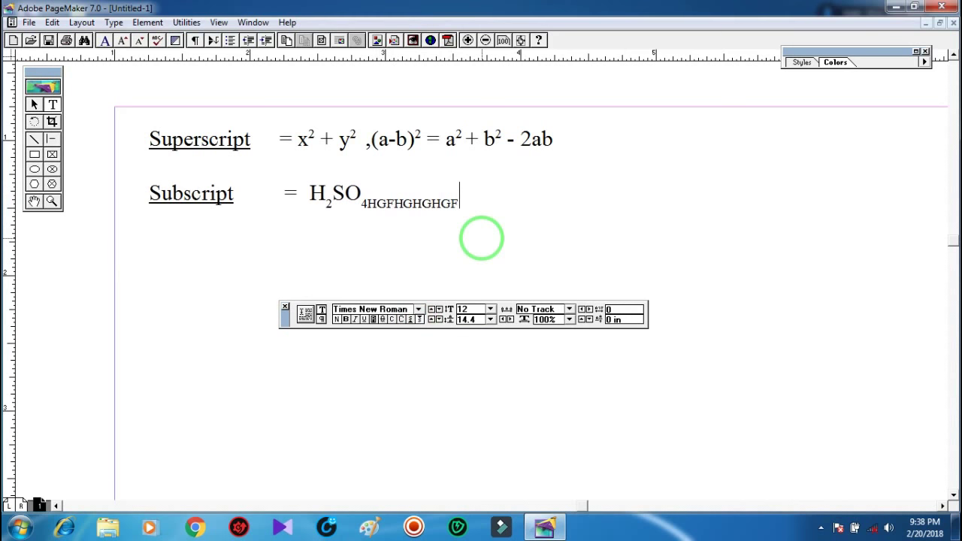
pyautogui.hotkey('shift', 'Left')
pyautogui.hotkey('shift', 'Left')
pyautogui.hotkey('shift', 'Left')
pyautogui.hotkey('shift', 'Left')
pyautogui.hotkey('shift', 'Left')
pyautogui.hotkey('shift', 'Left')
pyautogui.hotkey('shift', 'Left')
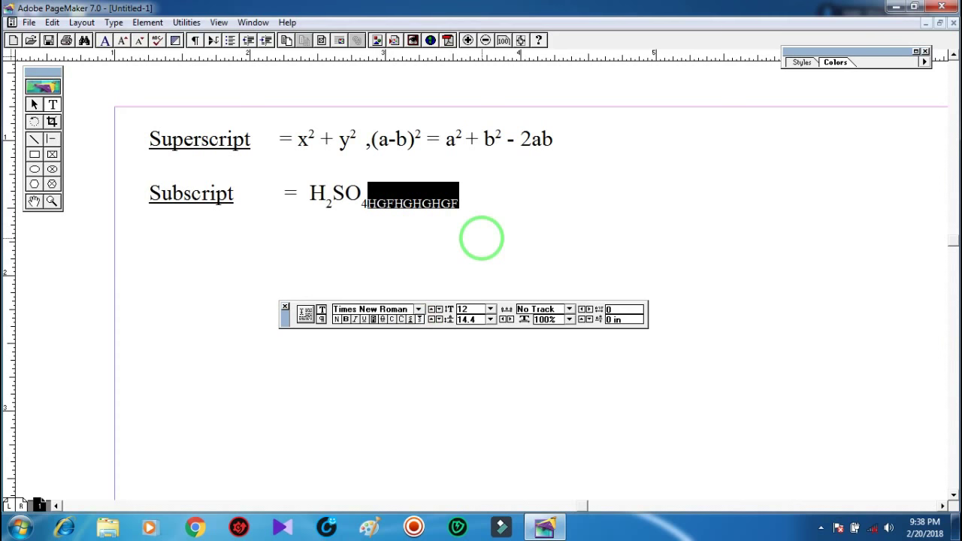
pyautogui.click(419, 321)
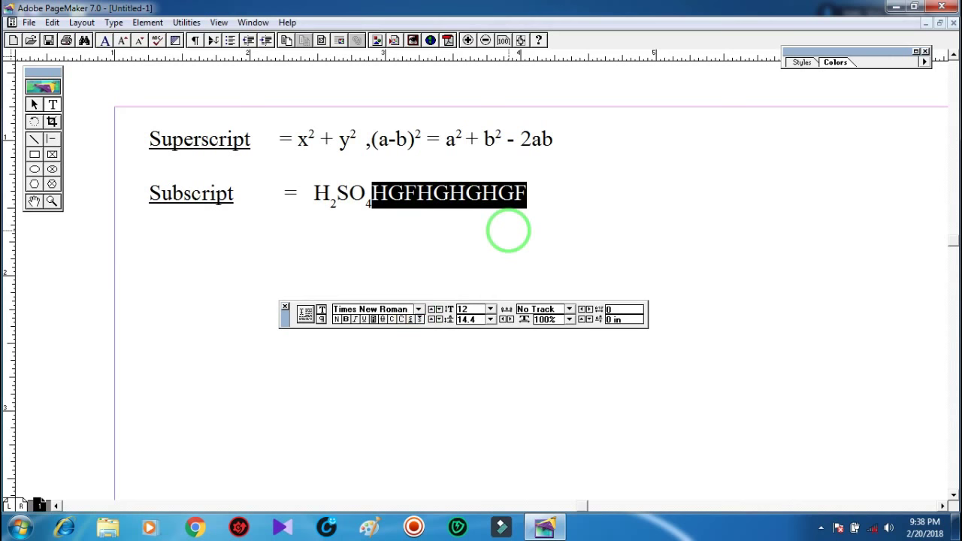
pyautogui.press('BackSpace')
pyautogui.write('J')
pyautogui.press('BackSpace')
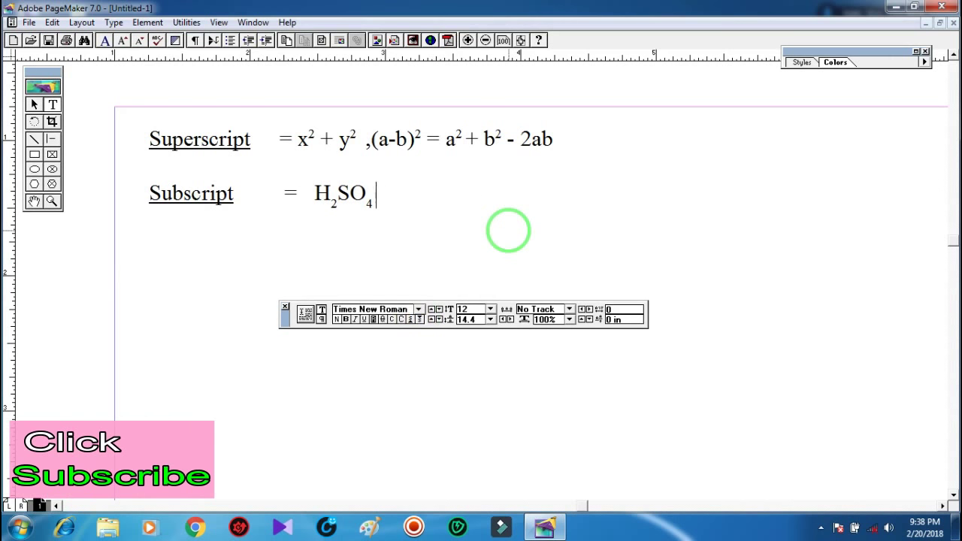
pyautogui.write('H')
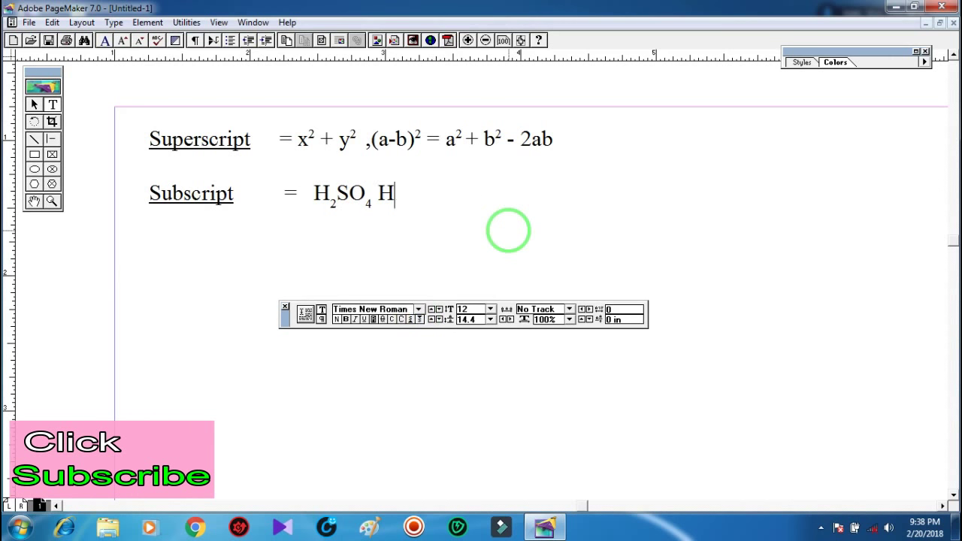
pyautogui.write('HGHGG')
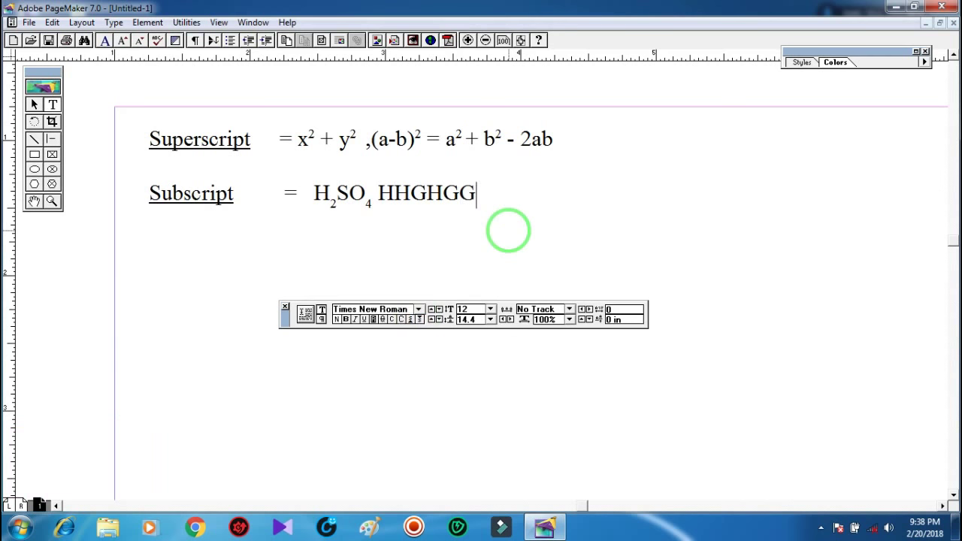
pyautogui.press('BackSpace')
pyautogui.press('BackSpace')
pyautogui.press('BackSpace')
pyautogui.press('BackSpace')
pyautogui.press('BackSpace')
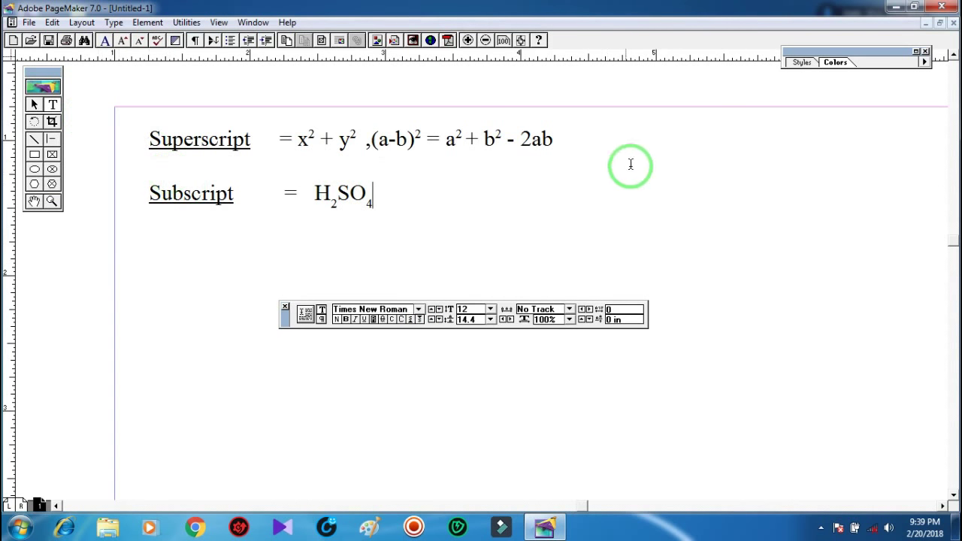
# Drag the formula text block's handle right to widen it to 4.91 in
pyautogui.moveTo(629, 154); pyautogui.dragTo(666, 183)
pyautogui.click(719, 227)
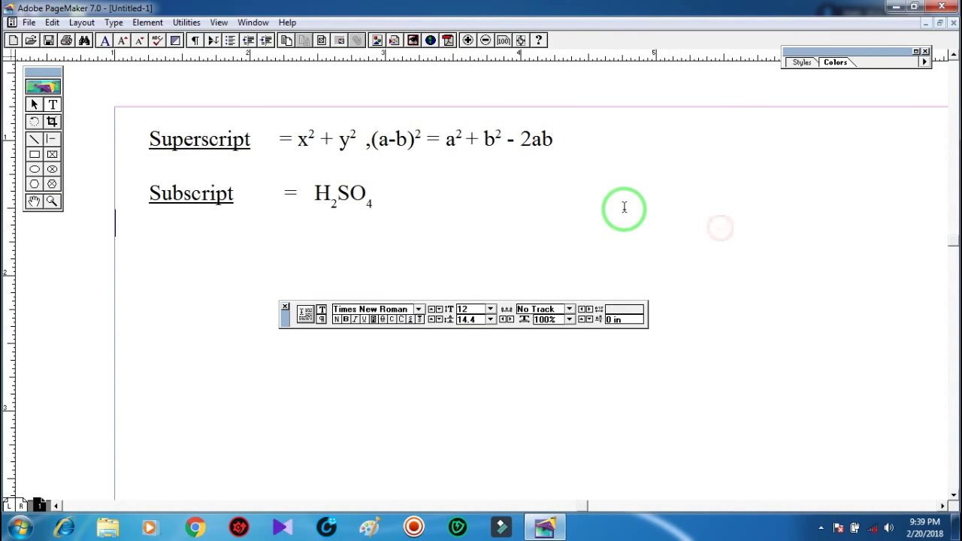
pyautogui.click(585, 152)
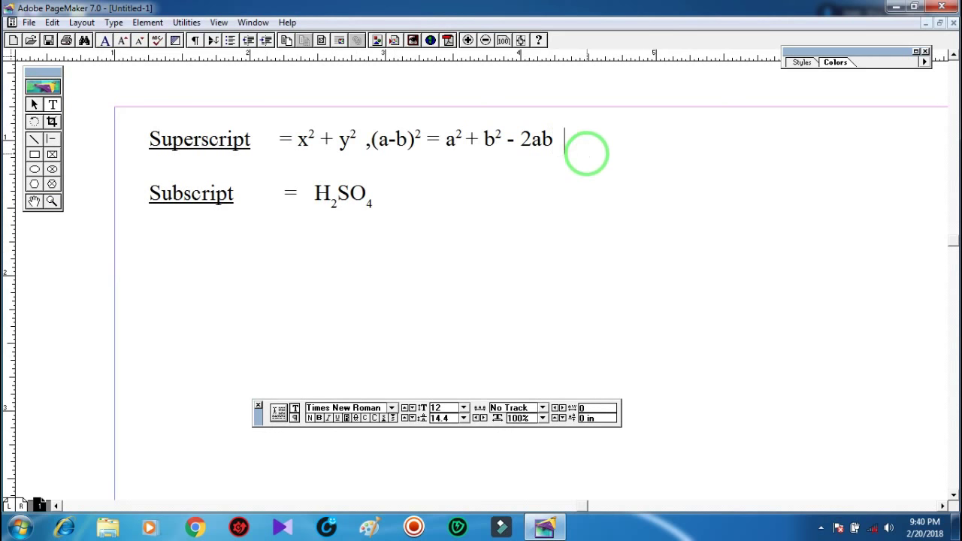
pyautogui.click(32, 105)
pyautogui.click(335, 155)
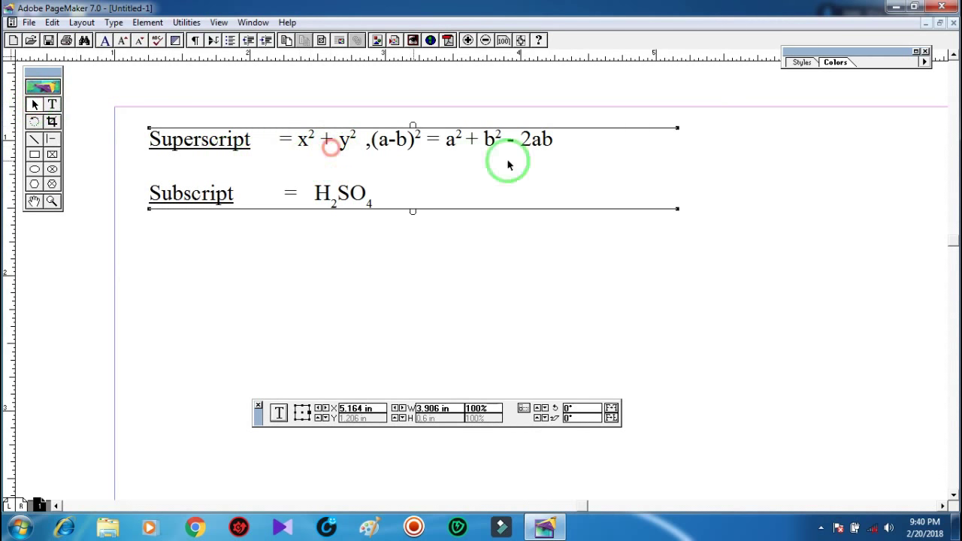
pyautogui.moveTo(676, 208); pyautogui.dragTo(813, 209)
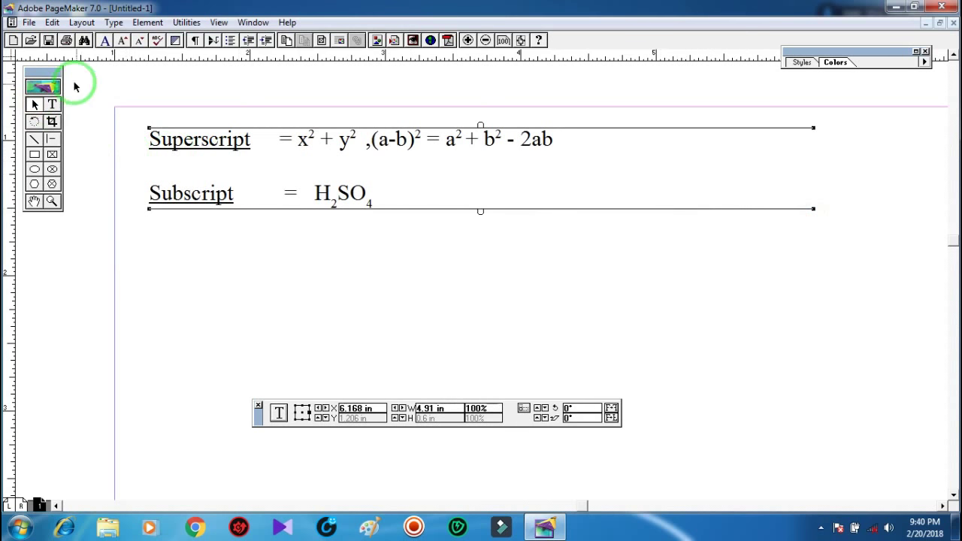
pyautogui.click(52, 105)
pyautogui.click(558, 140)
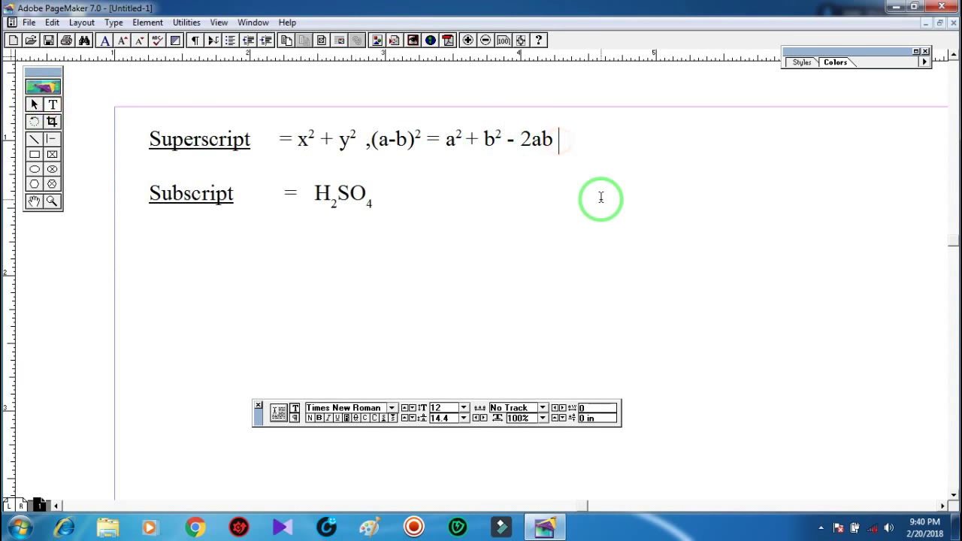
# Add blank lines below 2ab and type 'Shortcut', a tab, then '- CTRL + shift + \'
pyautogui.press('Return')
pyautogui.press('Return')
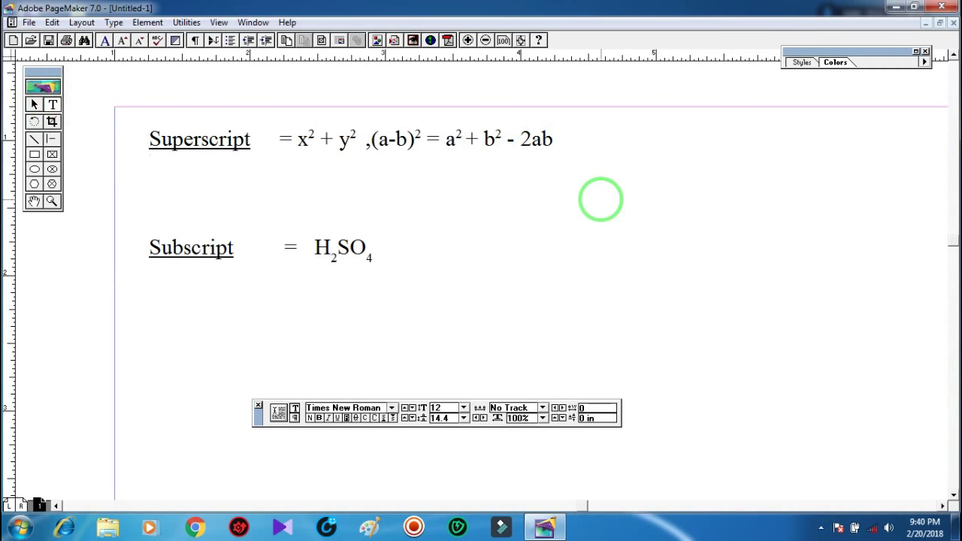
pyautogui.write('Sho')
pyautogui.write('rtcut\t')
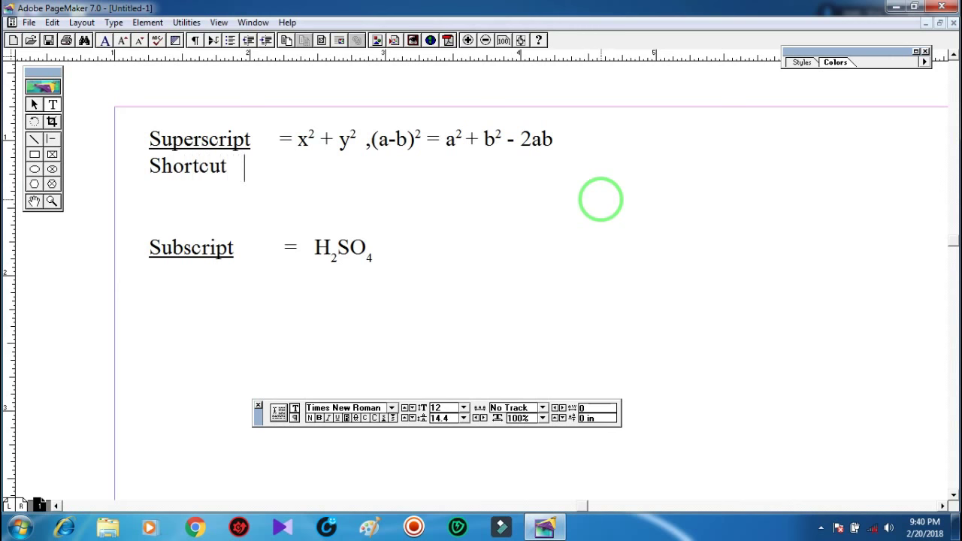
pyautogui.write('- ')
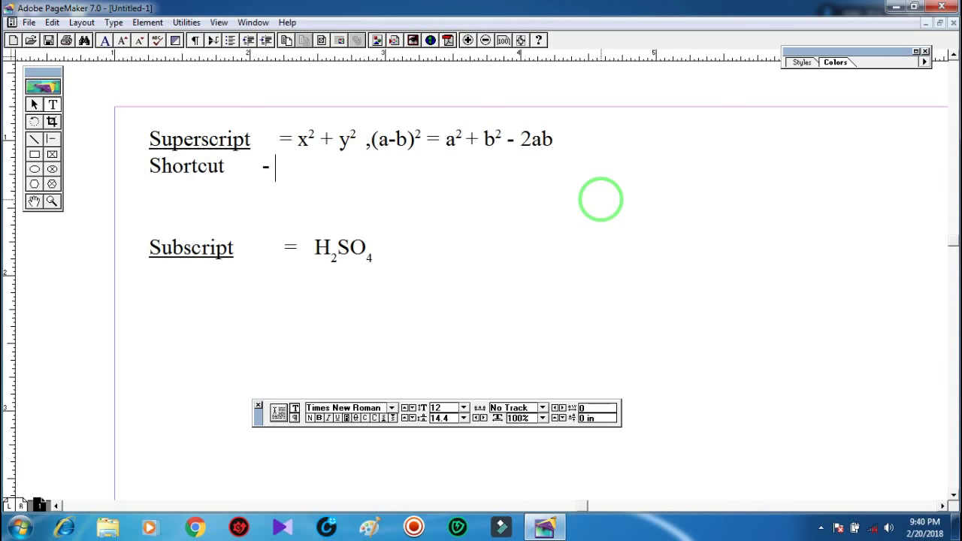
pyautogui.write('CTRL')
pyautogui.write(' + s')
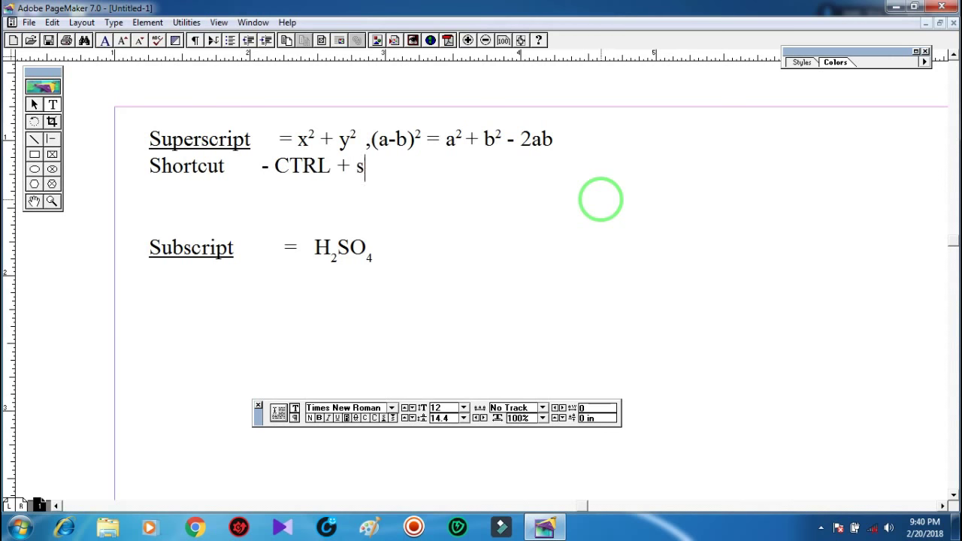
pyautogui.write('hift')
pyautogui.write(' + ')
pyautogui.write('\\')
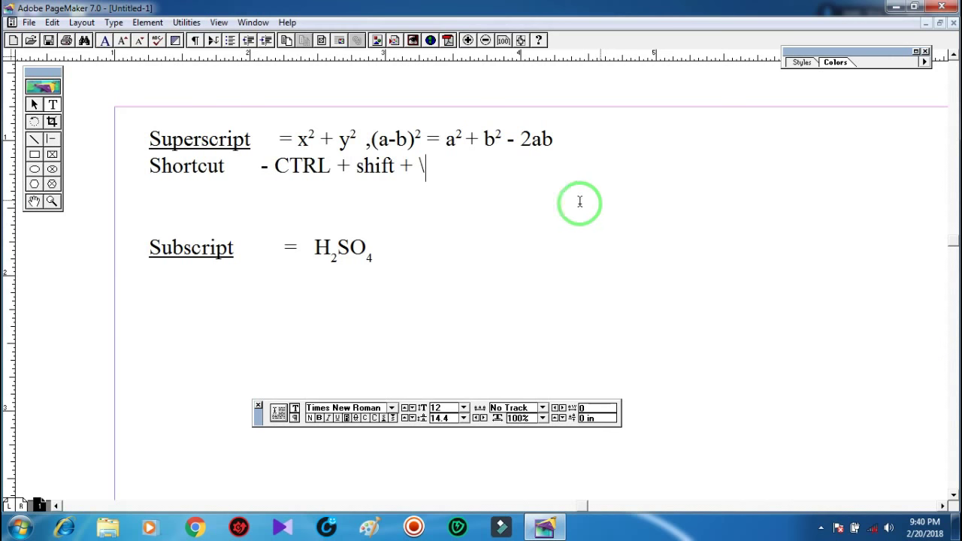
# Draw a rectangle around 'CTRL + shift + \' on the Shortcut line
pyautogui.click(33, 155)
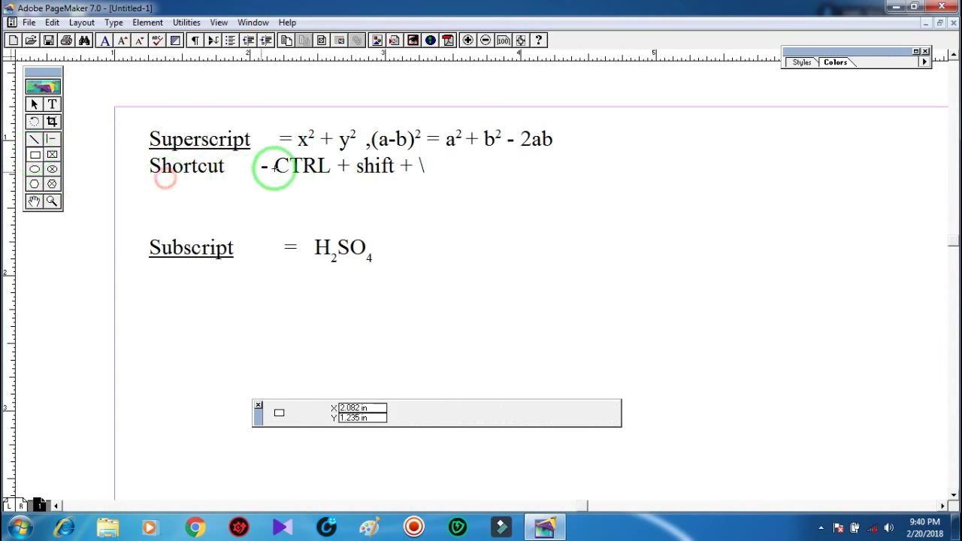
pyautogui.moveTo(271, 153)
pyautogui.mouseDown()
pyautogui.moveTo(446, 182)
pyautogui.moveTo(437, 181)
pyautogui.mouseUp()
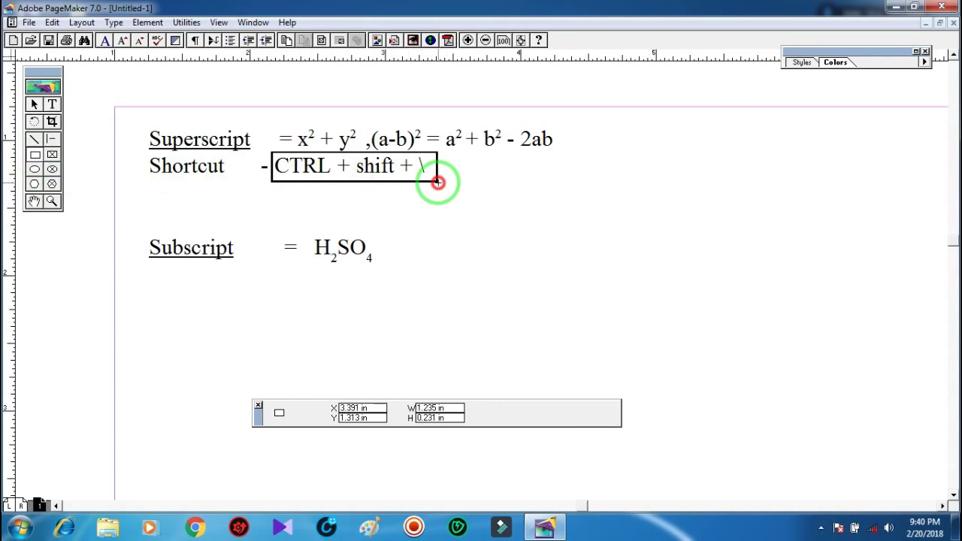
pyautogui.click(507, 174)
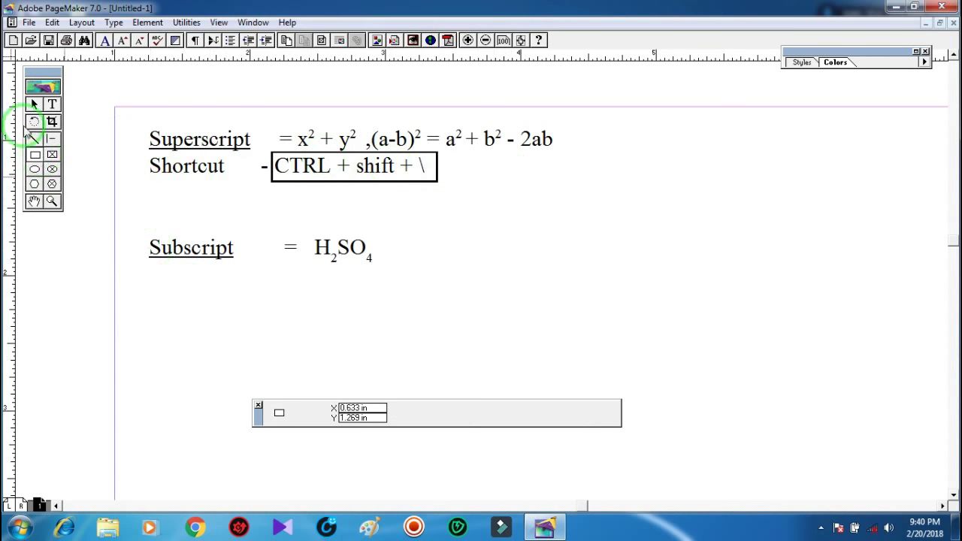
pyautogui.click(51, 105)
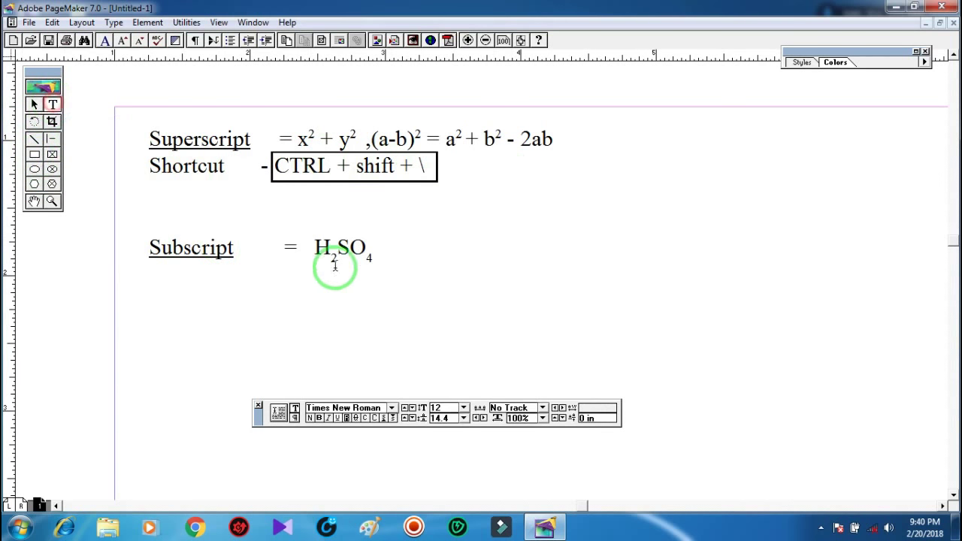
pyautogui.click(396, 260)
pyautogui.write('Shor')
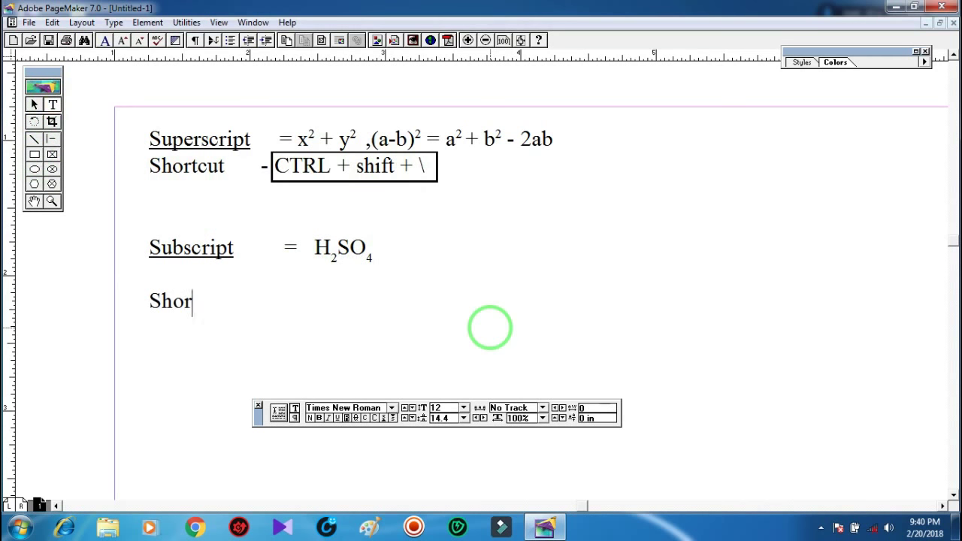
# Complete the line below H₂SO₄ so it reads 'Shortcut - CTRL + \'
pyautogui.write('tcut ')
pyautogui.write('- ')
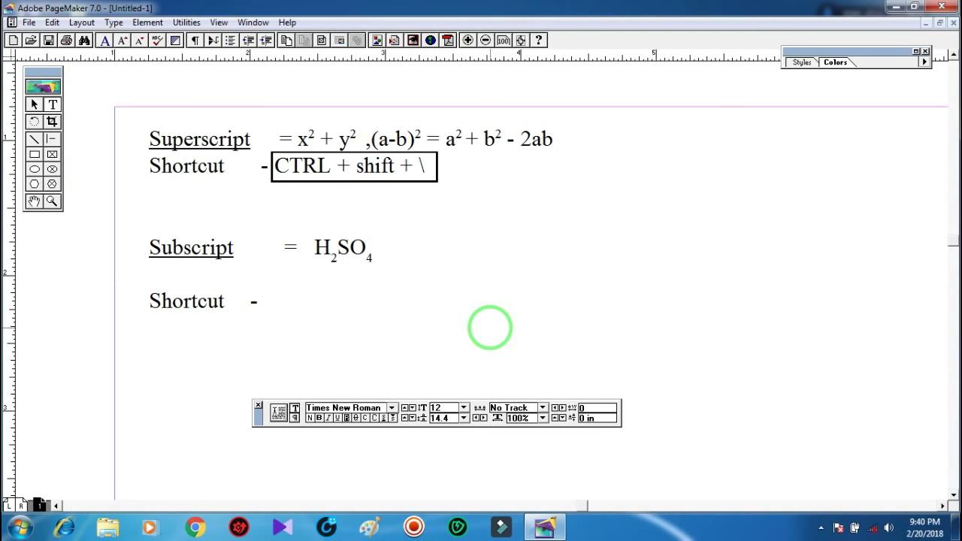
pyautogui.write('CTR')
pyautogui.write('L')
pyautogui.write(' +')
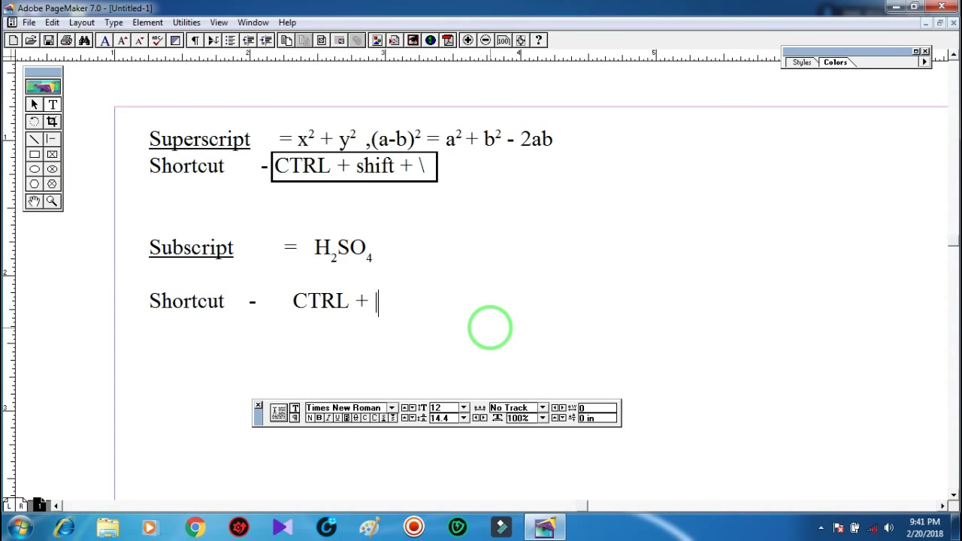
pyautogui.write(' \\')
pyautogui.click(34, 154)
# Draw a rectangle around the CTRL + \ label, then put the text cursor after 2ab
pyautogui.moveTo(290, 283); pyautogui.dragTo(396, 317)
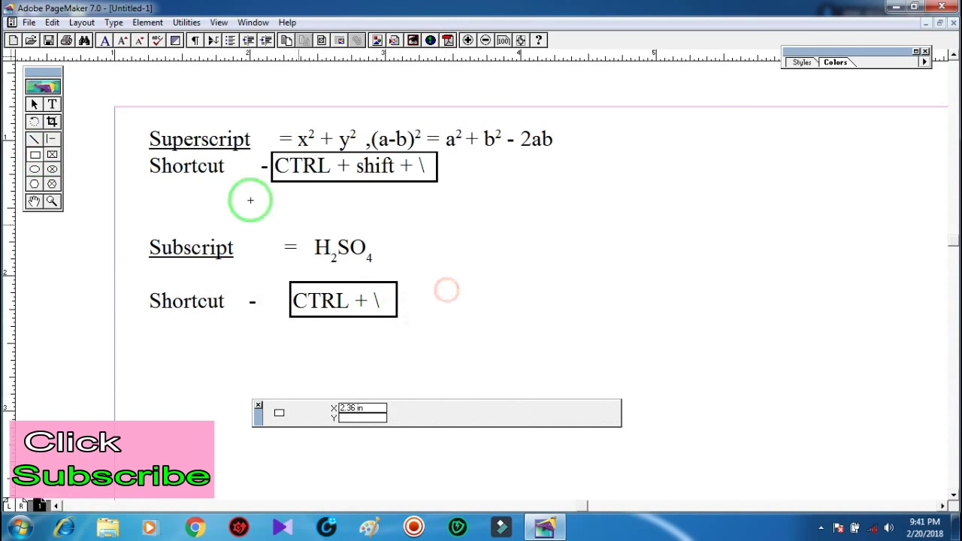
pyautogui.click(53, 105)
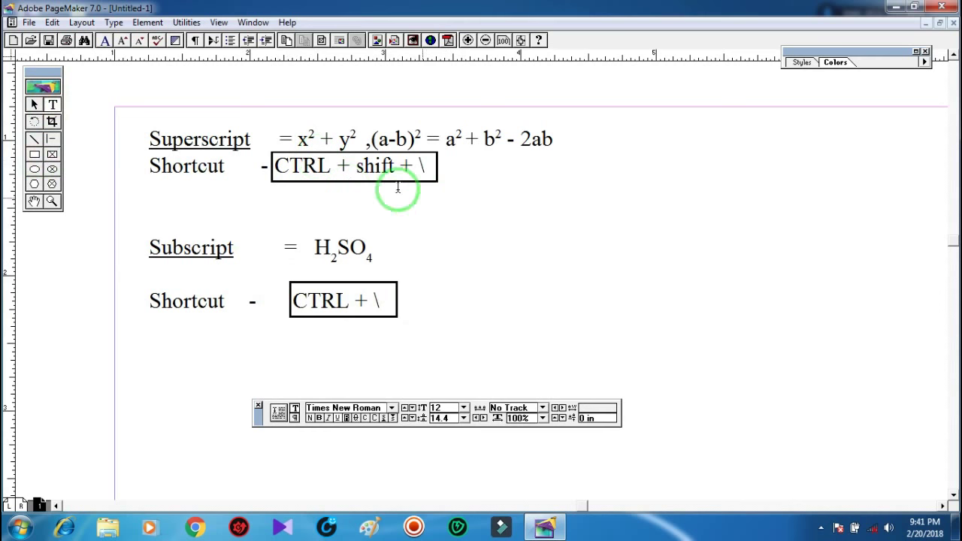
pyautogui.moveTo(308, 136); pyautogui.dragTo(313, 140)
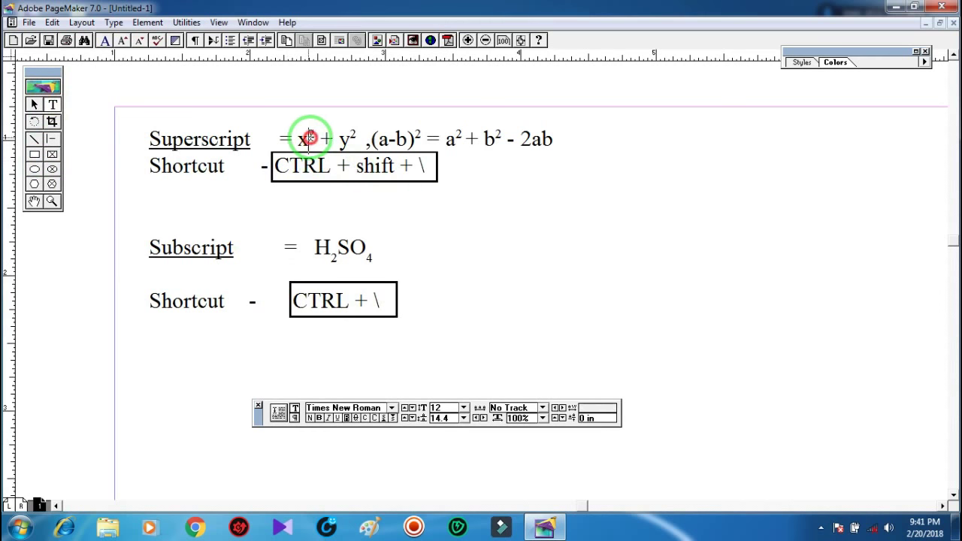
pyautogui.click(350, 138)
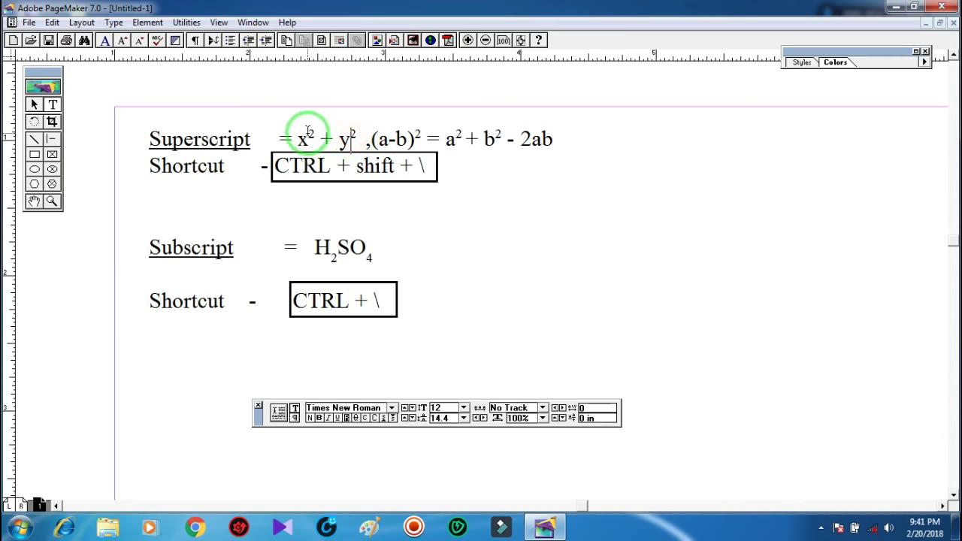
pyautogui.moveTo(308, 136); pyautogui.dragTo(314, 139)
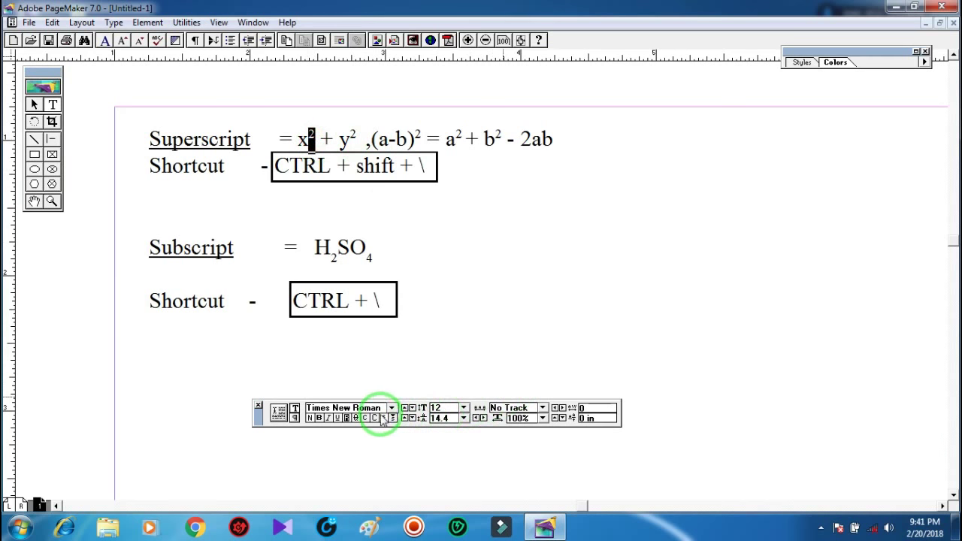
pyautogui.click(459, 188)
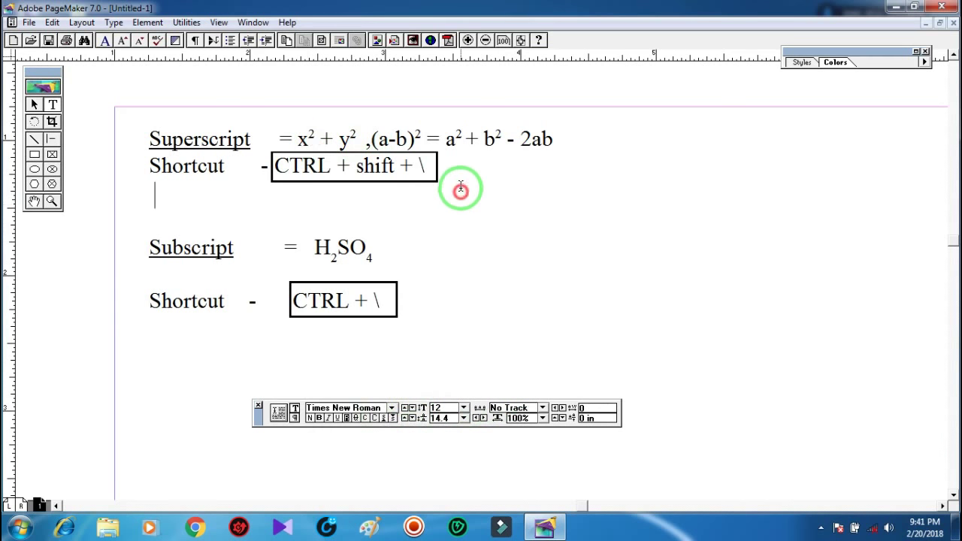
pyautogui.click(553, 140)
# Type x2y2 after 2ab and raise both 2s to superscript with Ctrl+Shift+\
pyautogui.write('x')
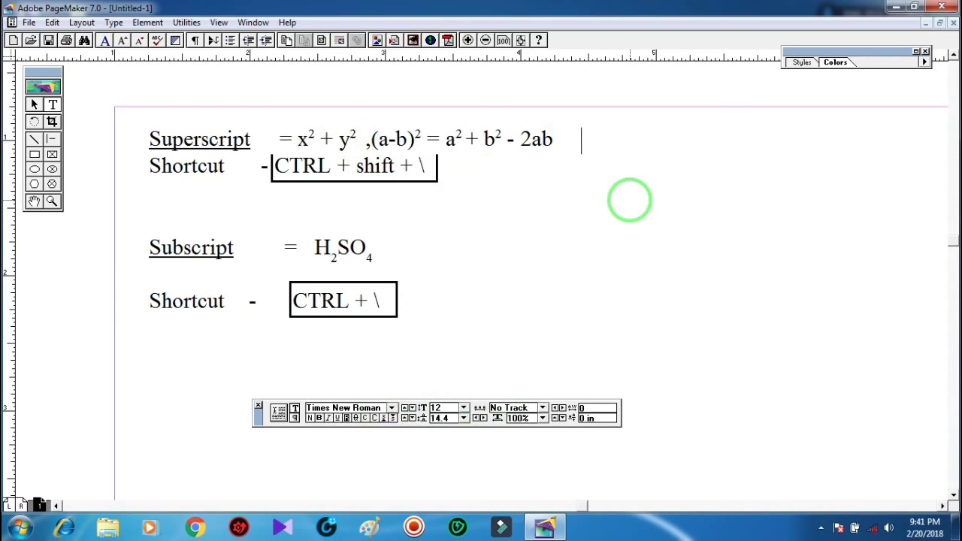
pyautogui.write('2')
pyautogui.write('y2')
pyautogui.click(606, 140)
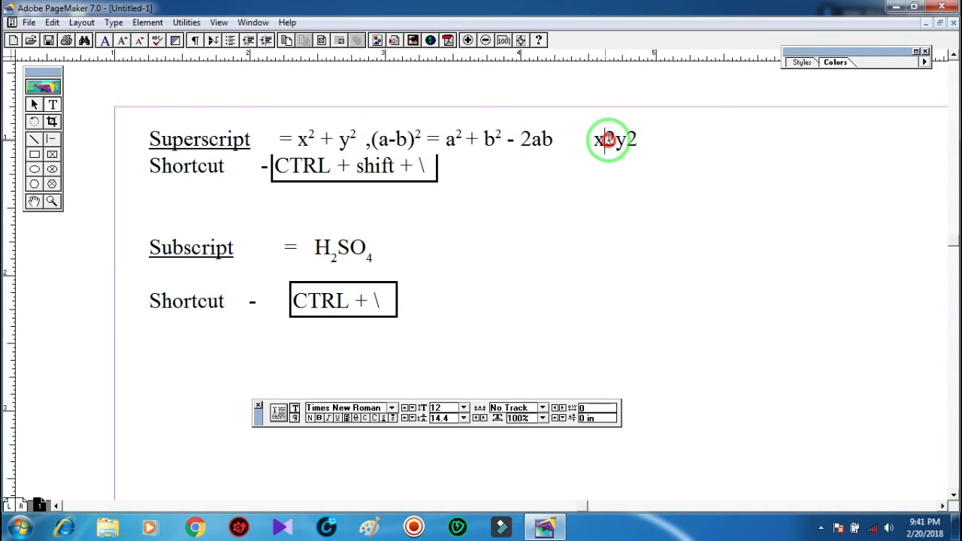
pyautogui.moveTo(606, 141); pyautogui.dragTo(616, 141)
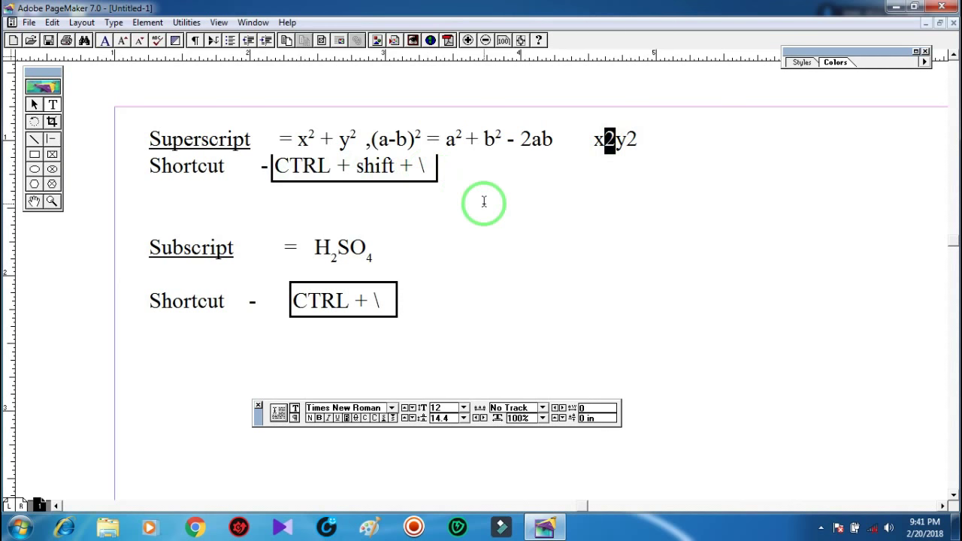
pyautogui.hotkey('ctrl', 'shift', '\\')
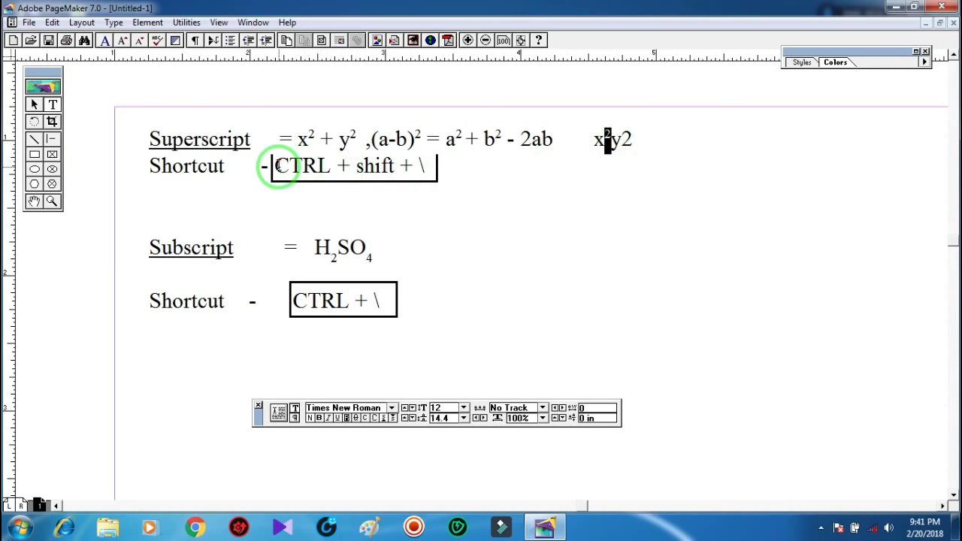
pyautogui.moveTo(273, 165); pyautogui.dragTo(427, 172)
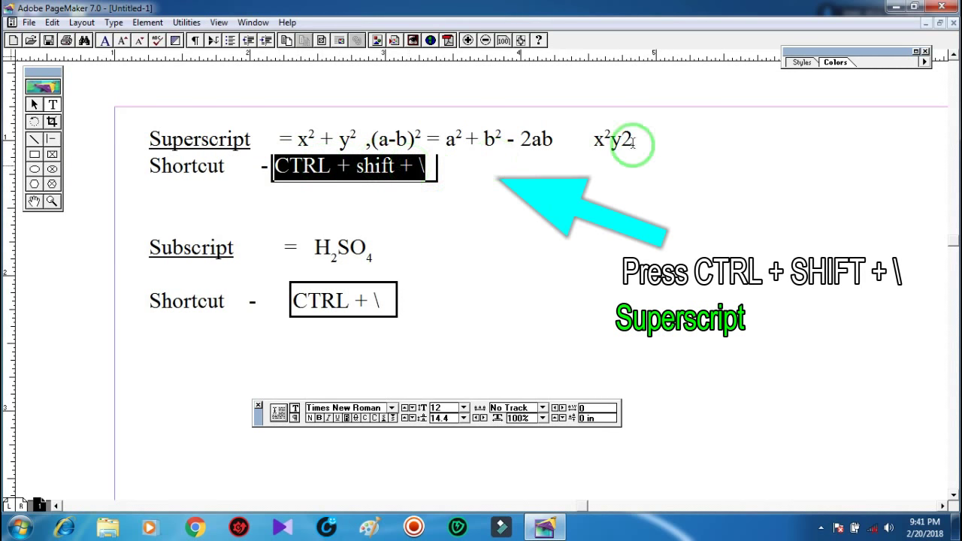
pyautogui.moveTo(625, 137); pyautogui.dragTo(634, 139)
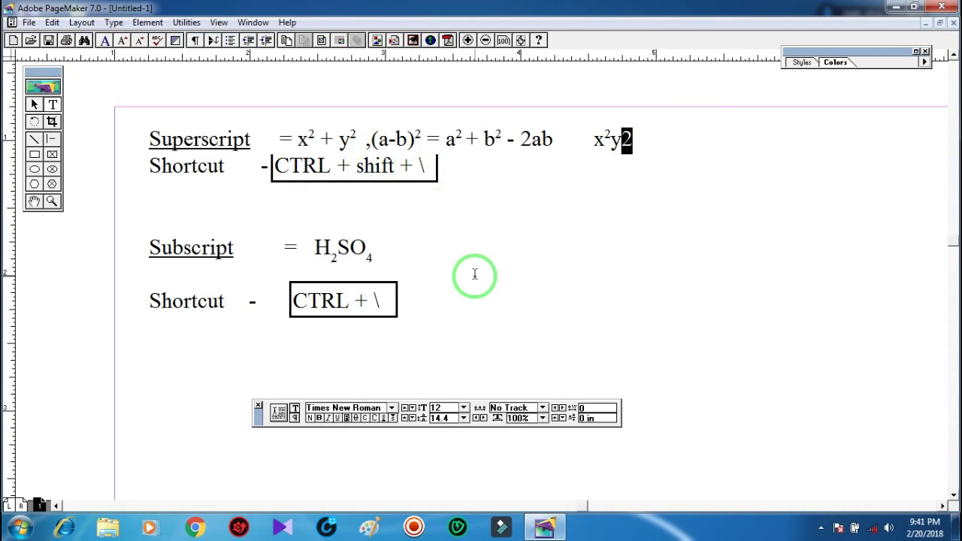
pyautogui.hotkey('ctrl', 'shift', '\\')
pyautogui.click(627, 171)
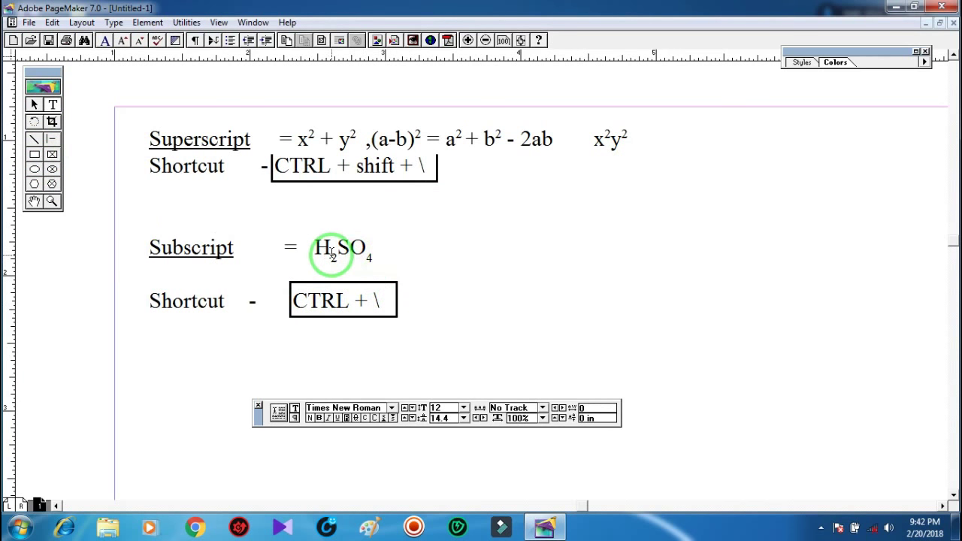
# Type a plain H2SO4 after the H₂SO₄ example and select its 2
pyautogui.click(391, 248)
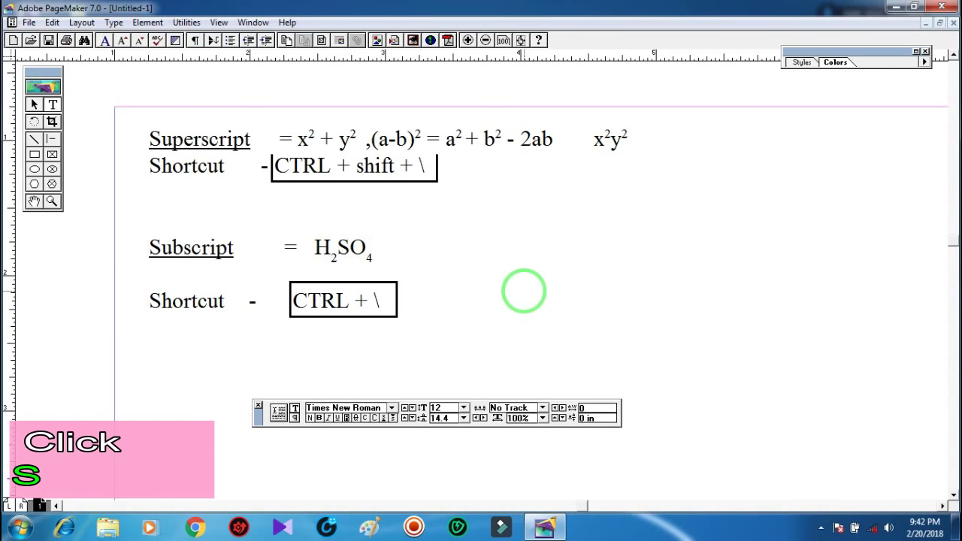
pyautogui.write('h')
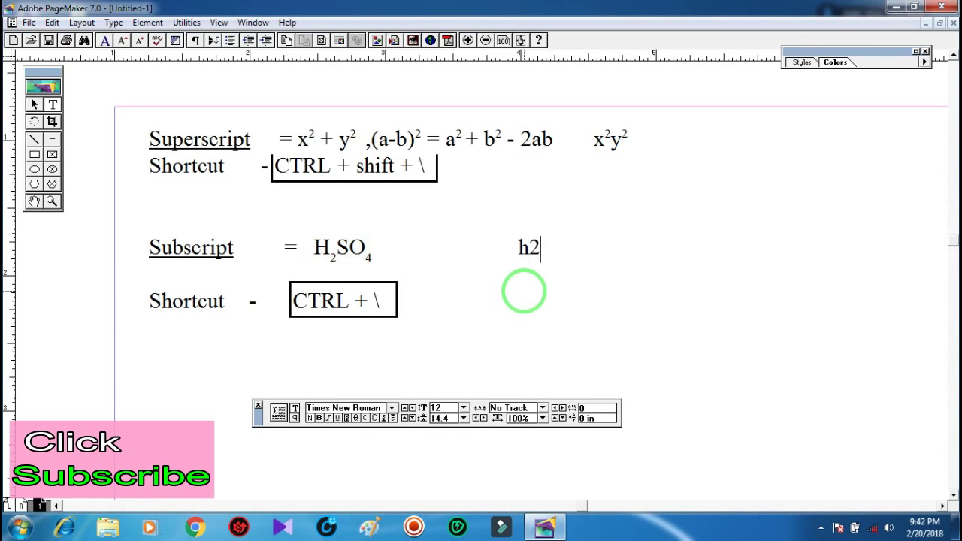
pyautogui.press('BackSpace')
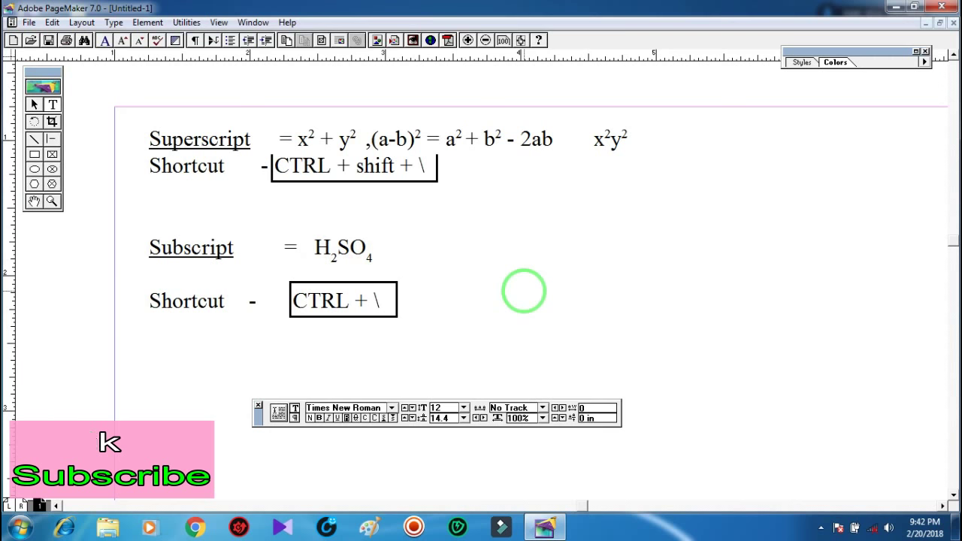
pyautogui.write('H2S')
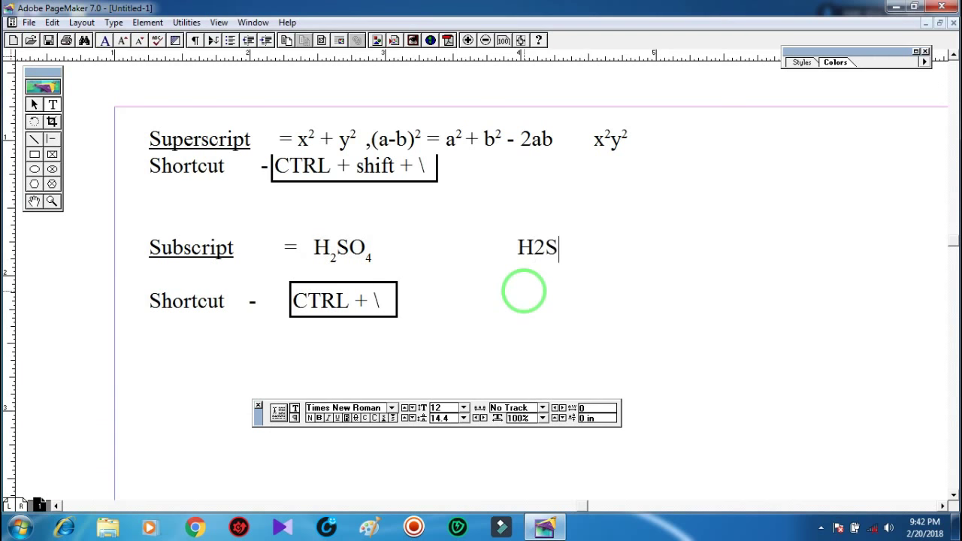
pyautogui.write('O4')
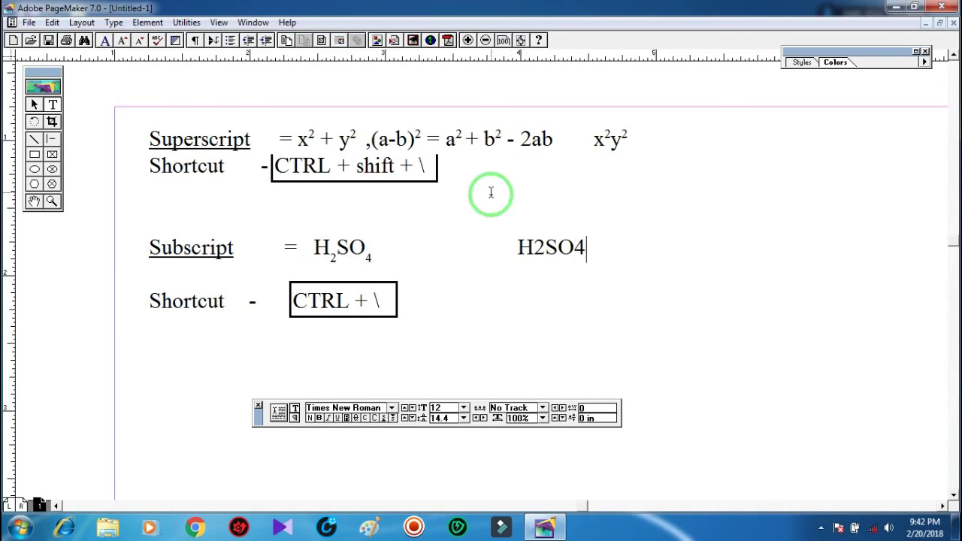
pyautogui.moveTo(535, 248); pyautogui.dragTo(543, 251)
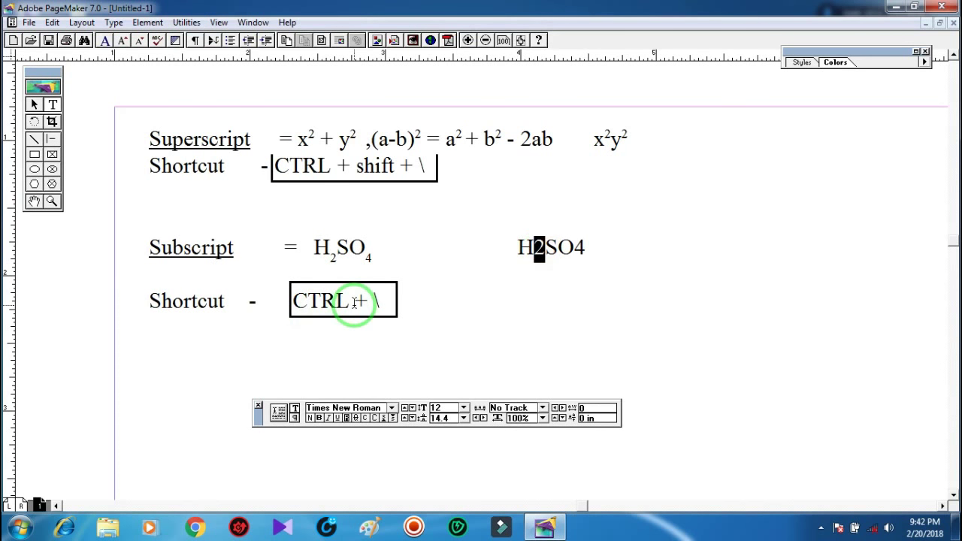
pyautogui.click(354, 302)
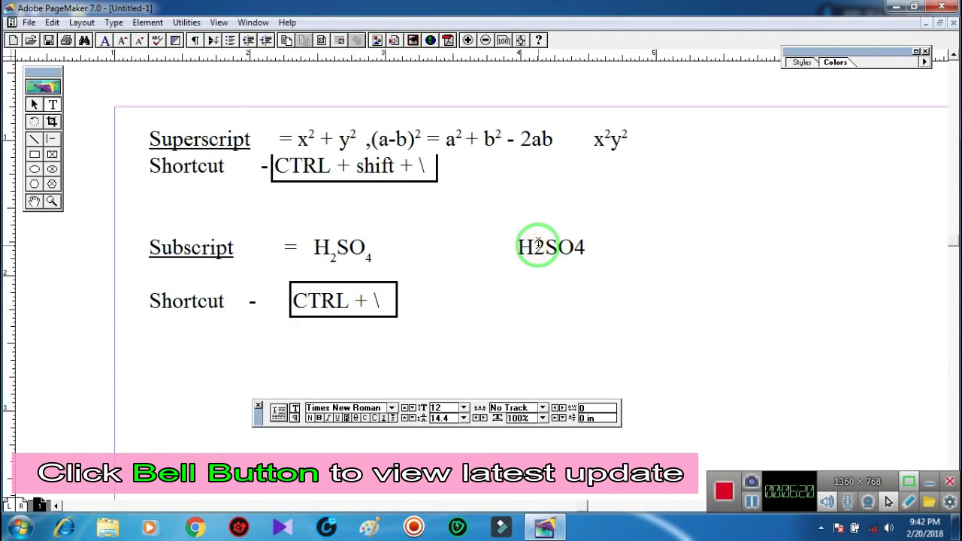
pyautogui.moveTo(534, 248); pyautogui.dragTo(543, 250)
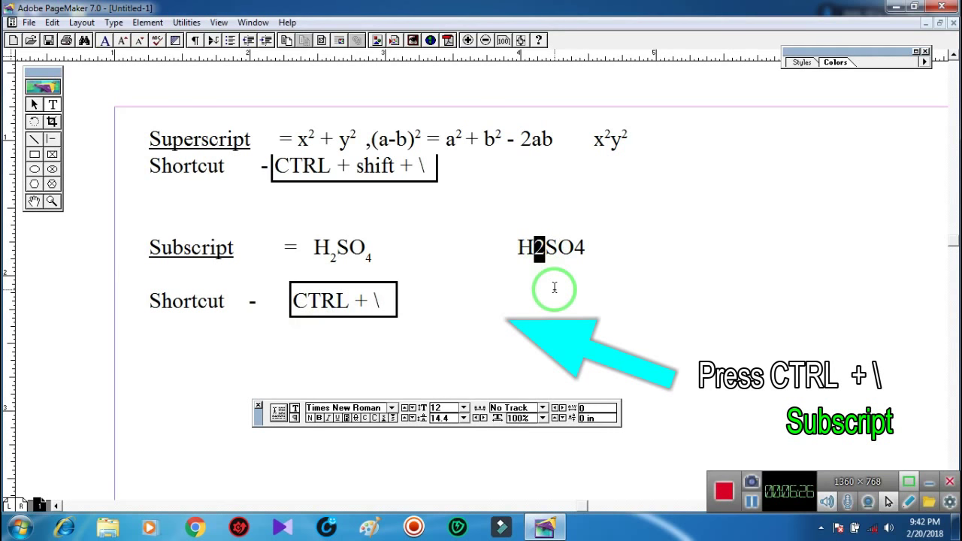
pyautogui.click(555, 291)
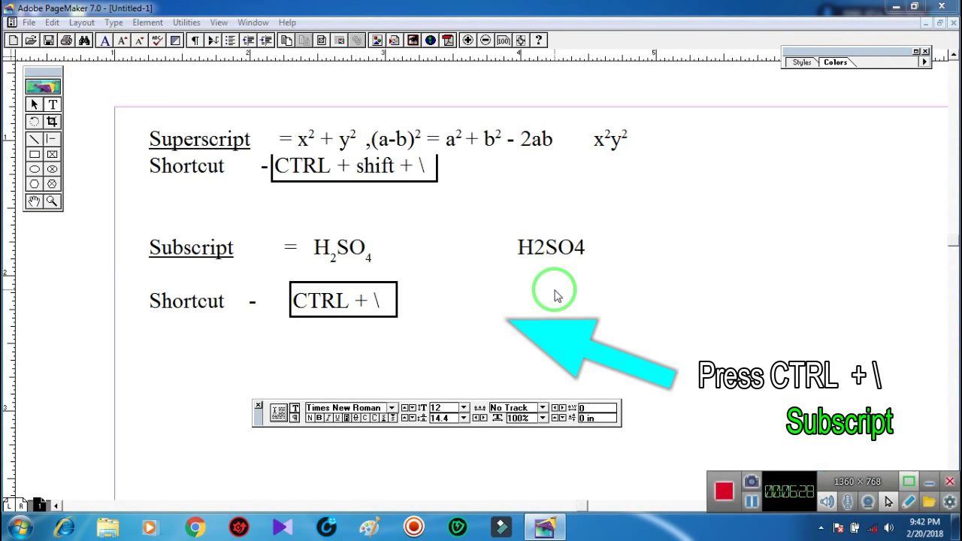